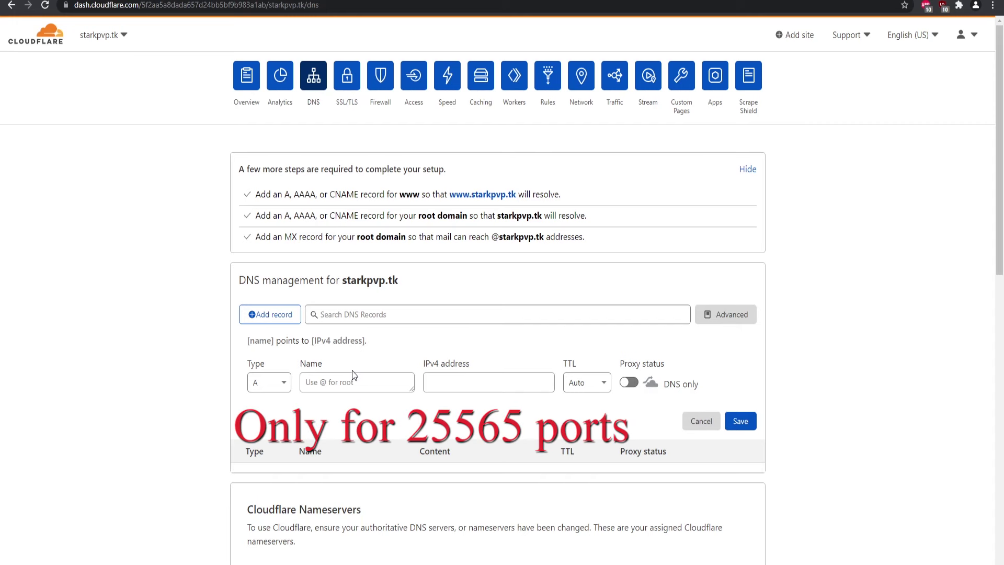
# Open the new-record form on the starkpvp.tk DNS page and expand its record type list.
pyautogui.click(261, 389)
# Keep type A, name the record play, and switch its proxy status to DNS only.
pyautogui.click(269, 417)
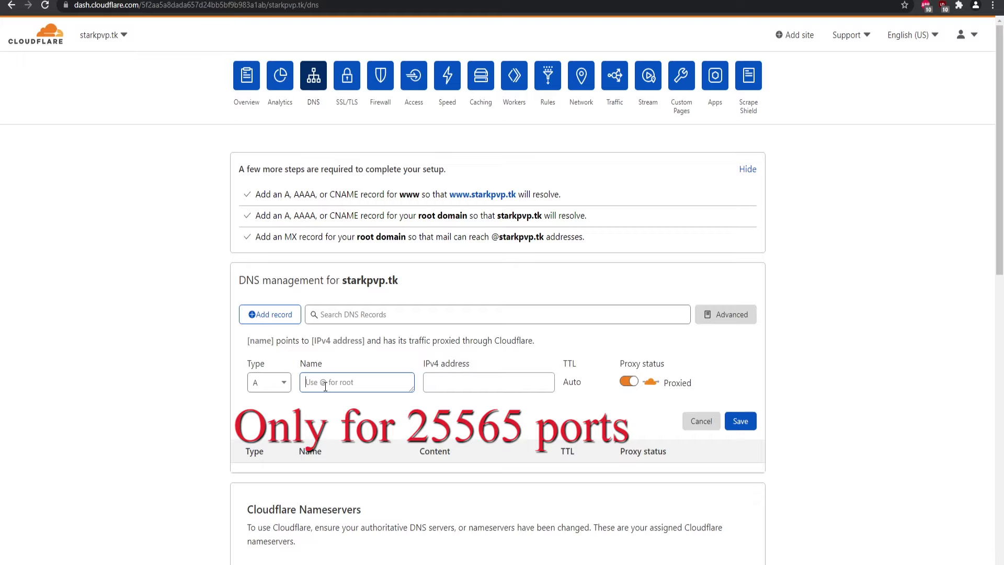
pyautogui.write('@')
pyautogui.press('BackSpace')
pyautogui.moveTo(404, 282); pyautogui.dragTo(347, 286)
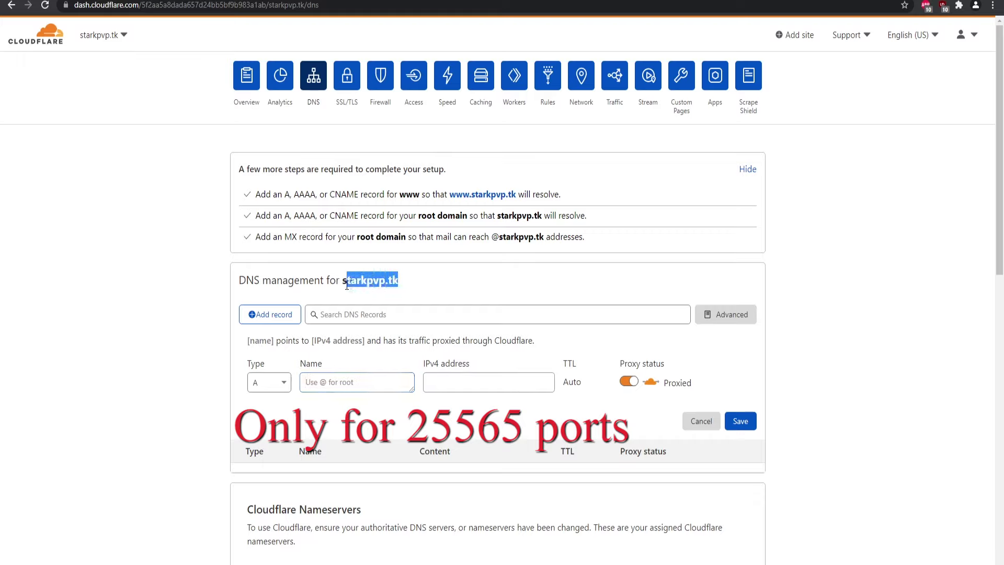
pyautogui.click(345, 390)
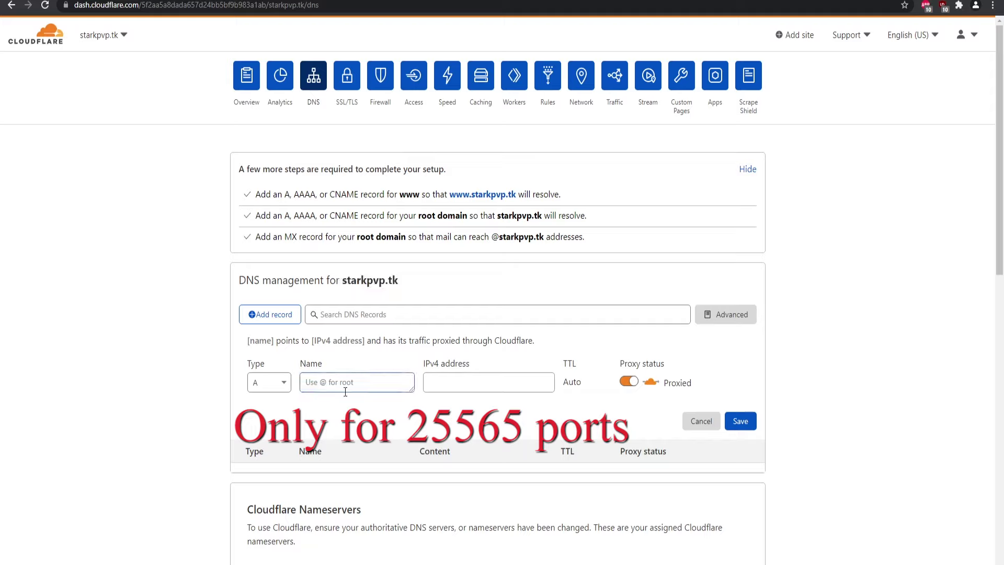
pyautogui.write('play')
pyautogui.click(460, 386)
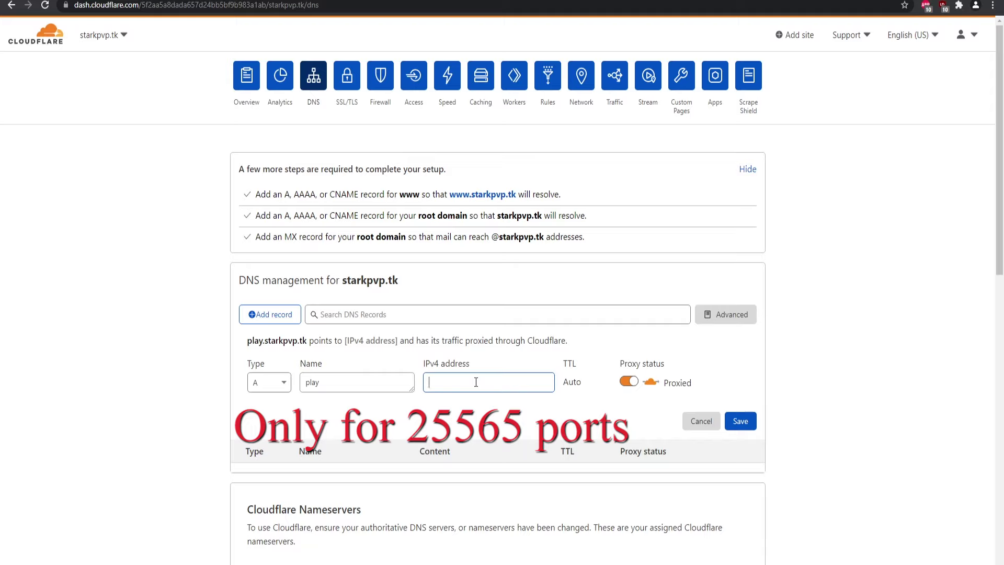
pyautogui.click(629, 382)
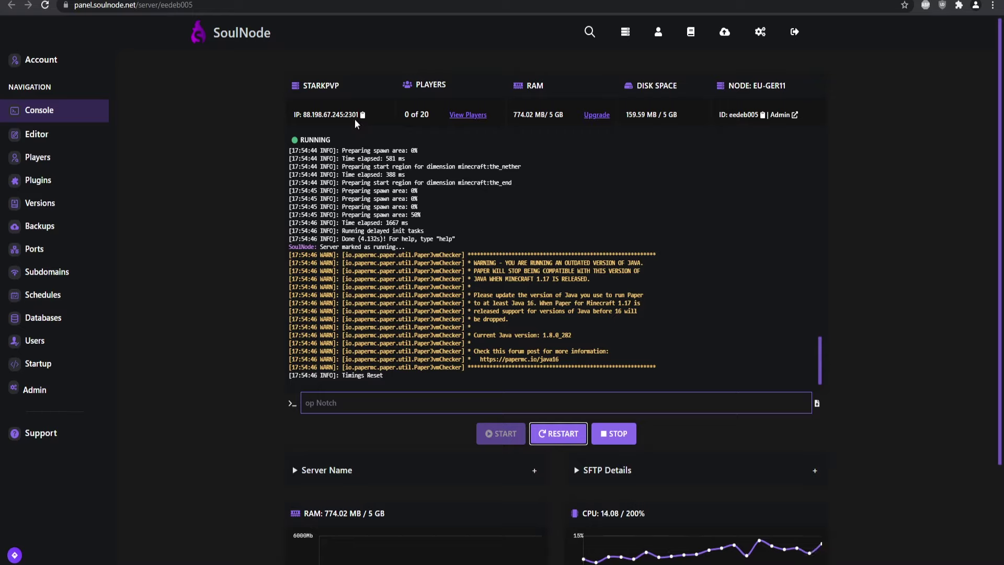
pyautogui.click(67, 1)
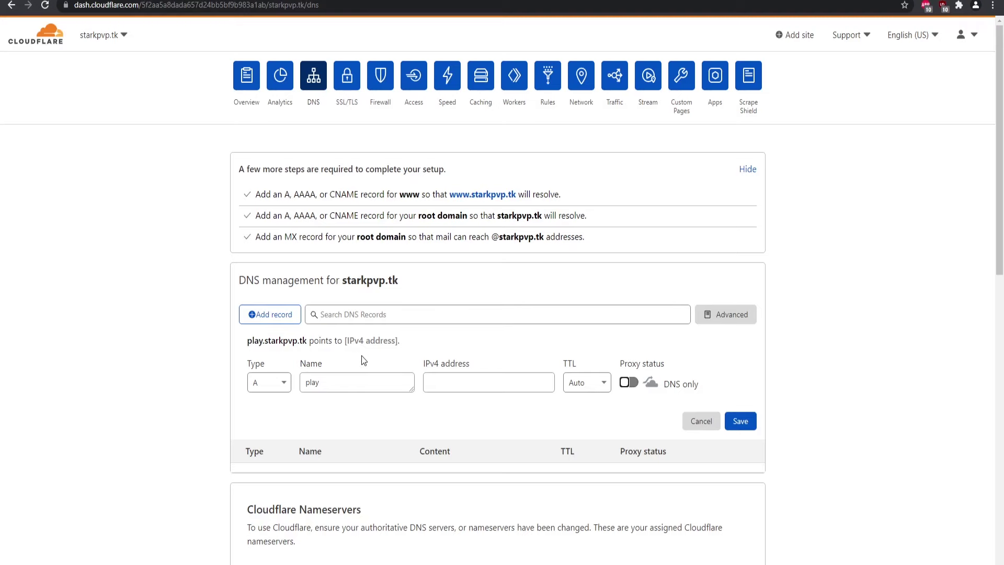
# Rename the A record to join and paste the server IP 88.198.67.245 without its port.
pyautogui.doubleClick(349, 383)
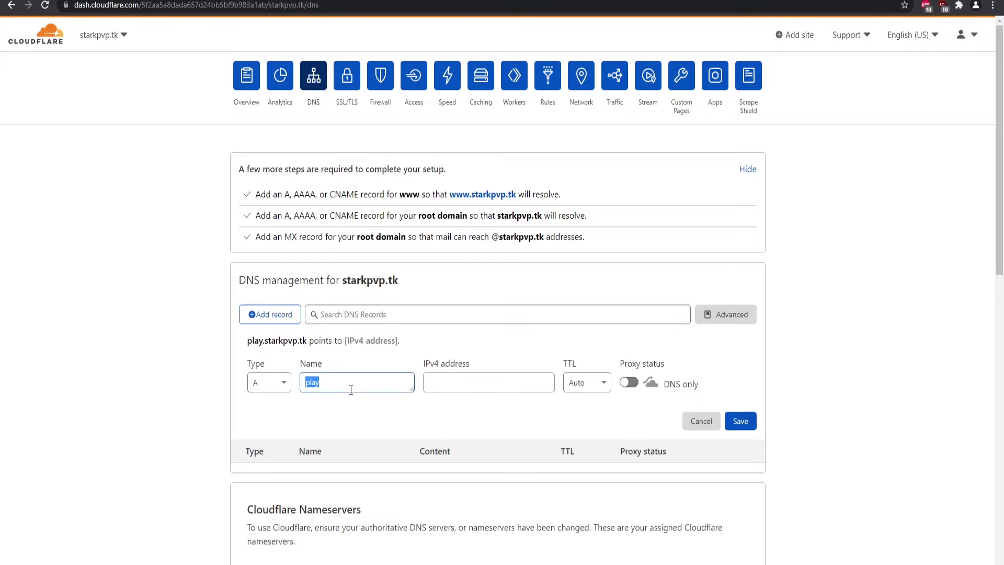
pyautogui.press('BackSpace')
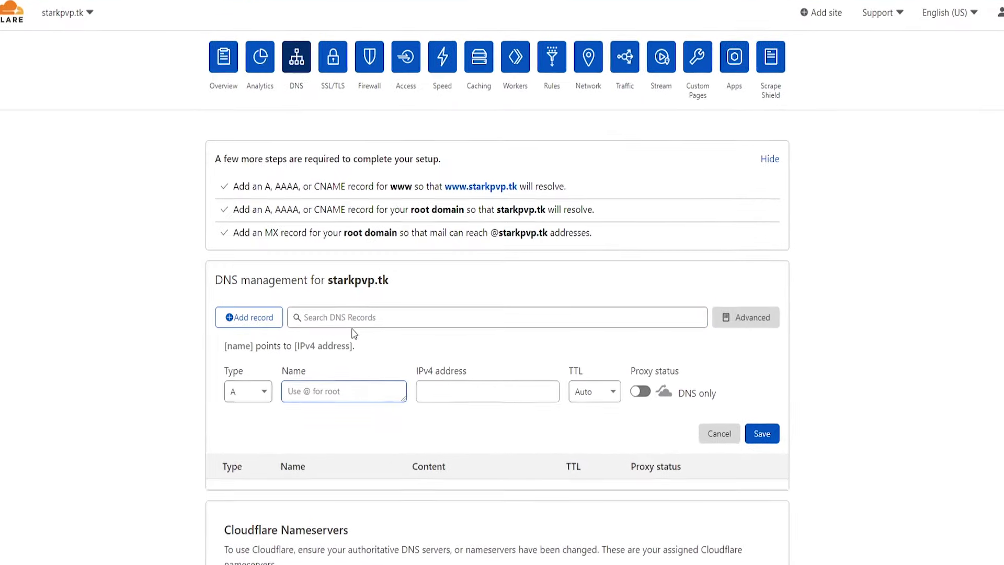
pyautogui.moveTo(389, 281); pyautogui.dragTo(327, 283)
pyautogui.click(319, 415)
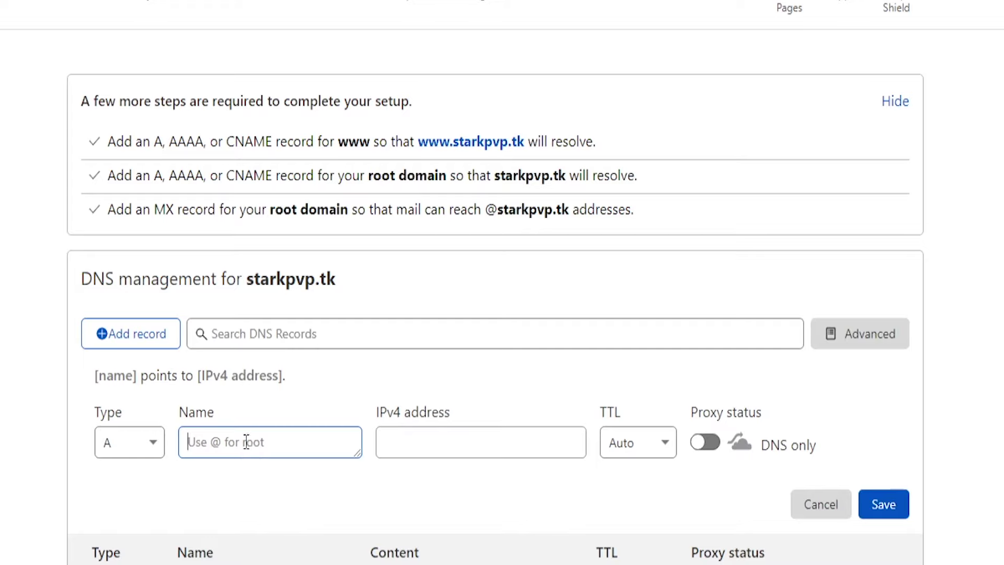
pyautogui.write('join')
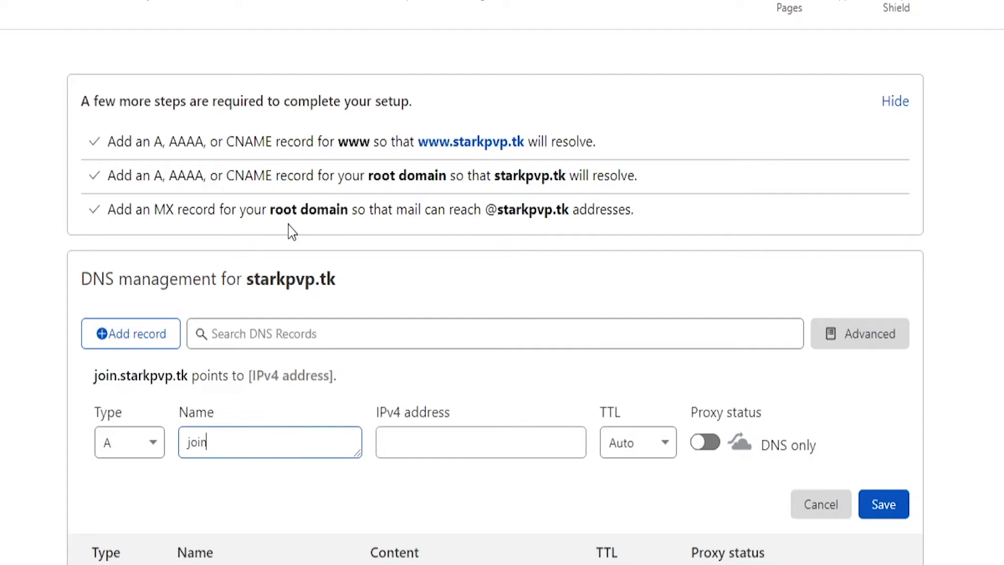
pyautogui.click(451, 456)
pyautogui.write('88.198.67.245:2301')
pyautogui.press('BackSpace')
pyautogui.press('BackSpace')
pyautogui.press('BackSpace')
pyautogui.press('BackSpace')
pyautogui.press('BackSpace')
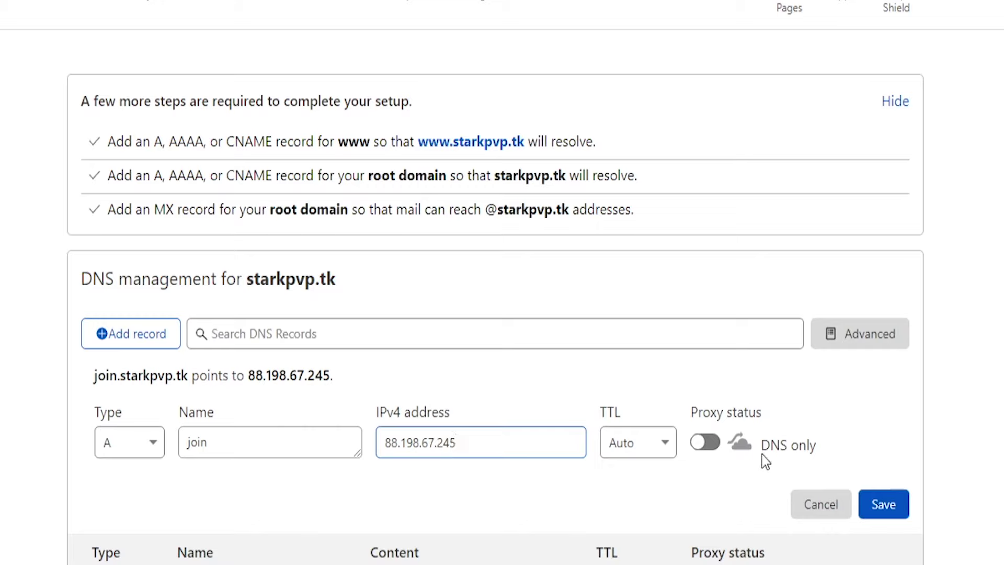
# Keep the join record DNS only, set TTL to 2 min, and save it.
pyautogui.click(714, 445)
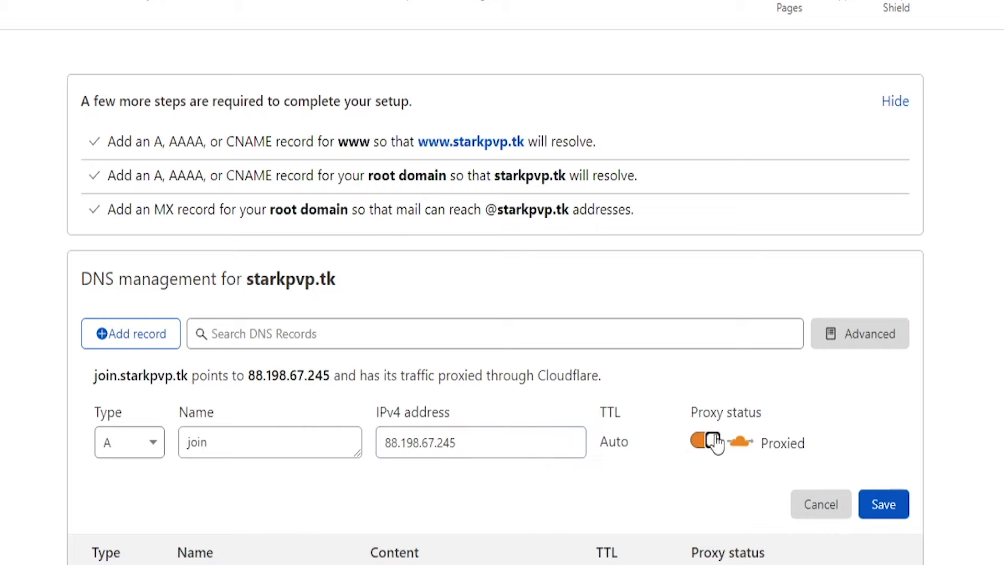
pyautogui.click(707, 443)
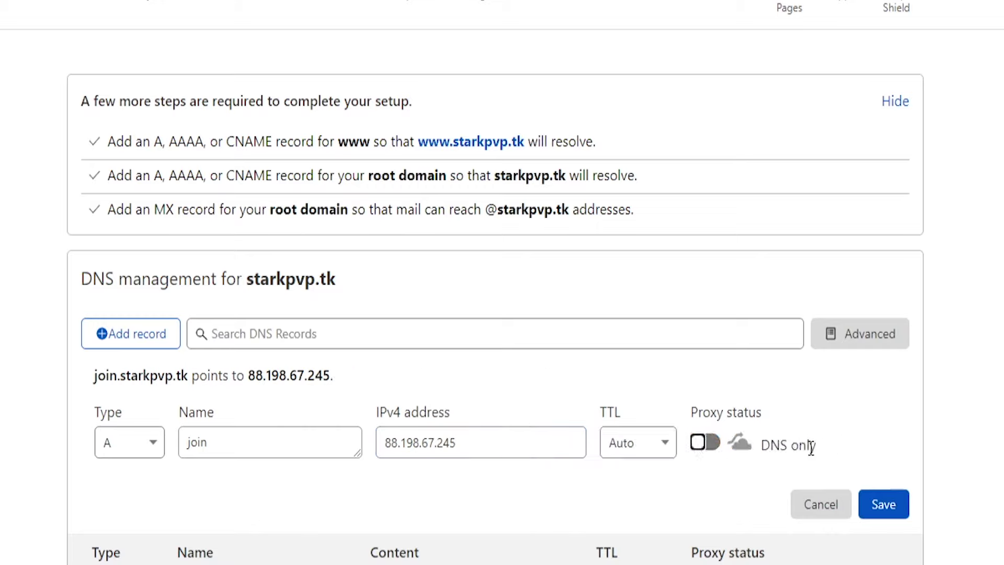
pyautogui.click(636, 446)
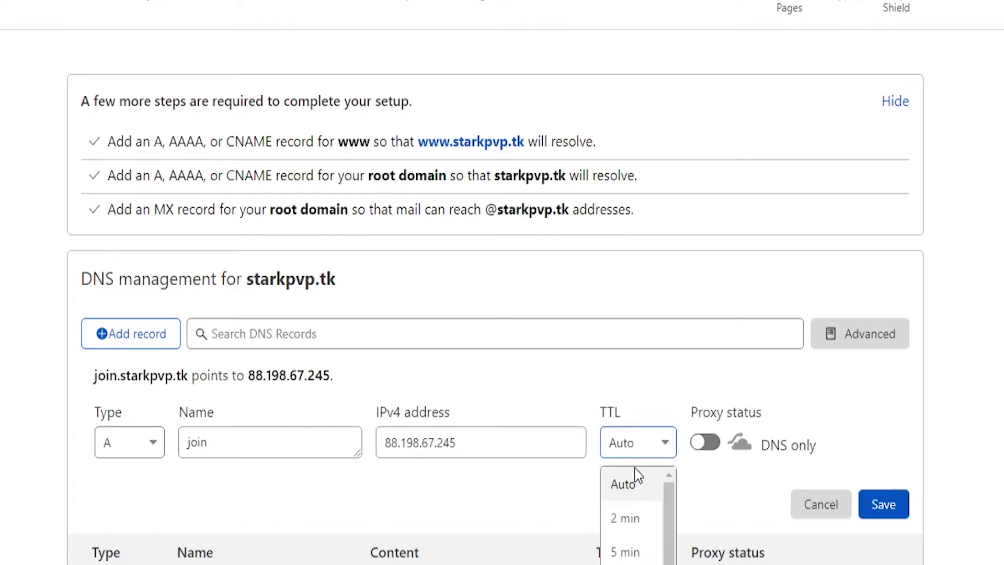
pyautogui.click(639, 529)
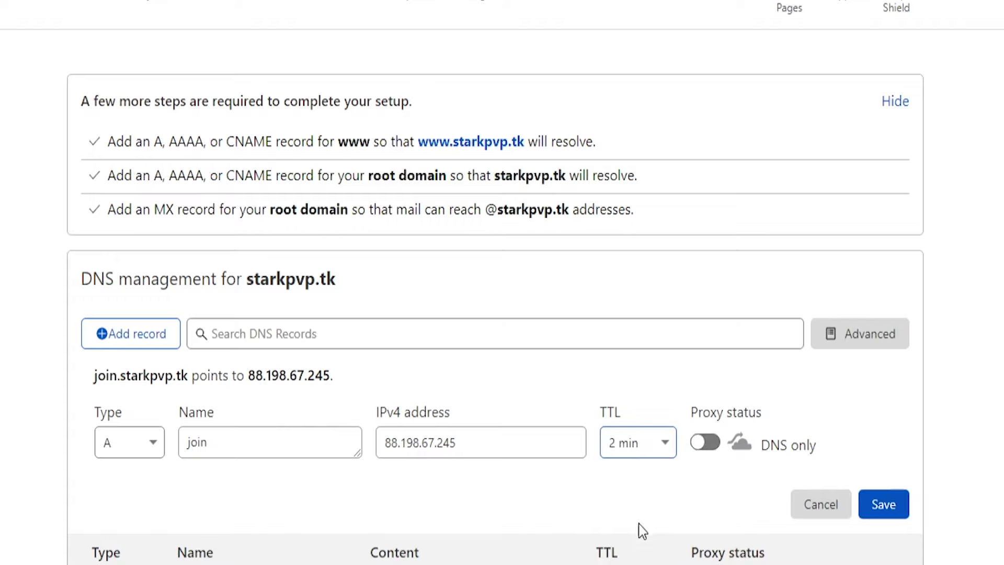
pyautogui.click(885, 505)
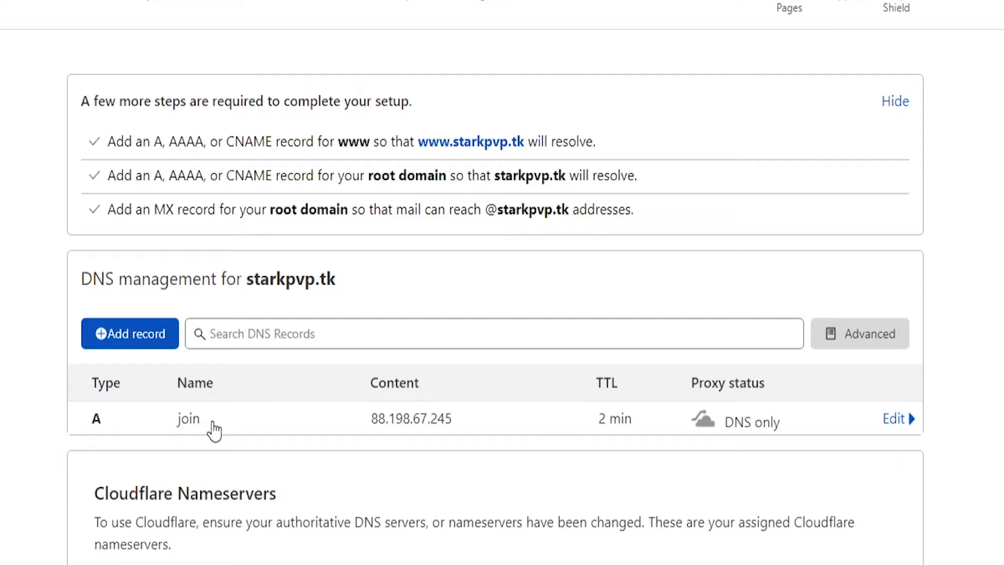
# Add another record of type SRV with the name @.
pyautogui.click(135, 336)
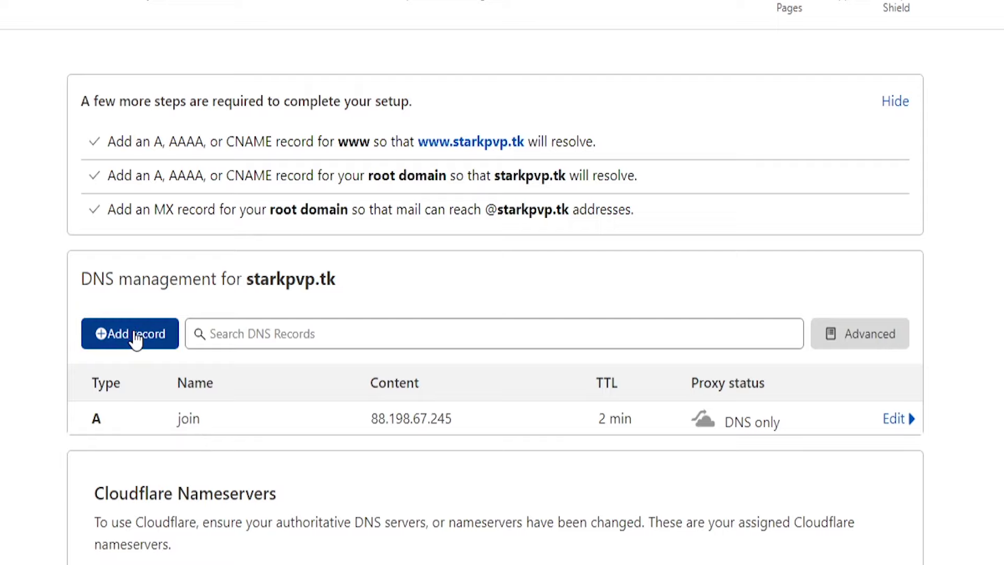
pyautogui.click(135, 445)
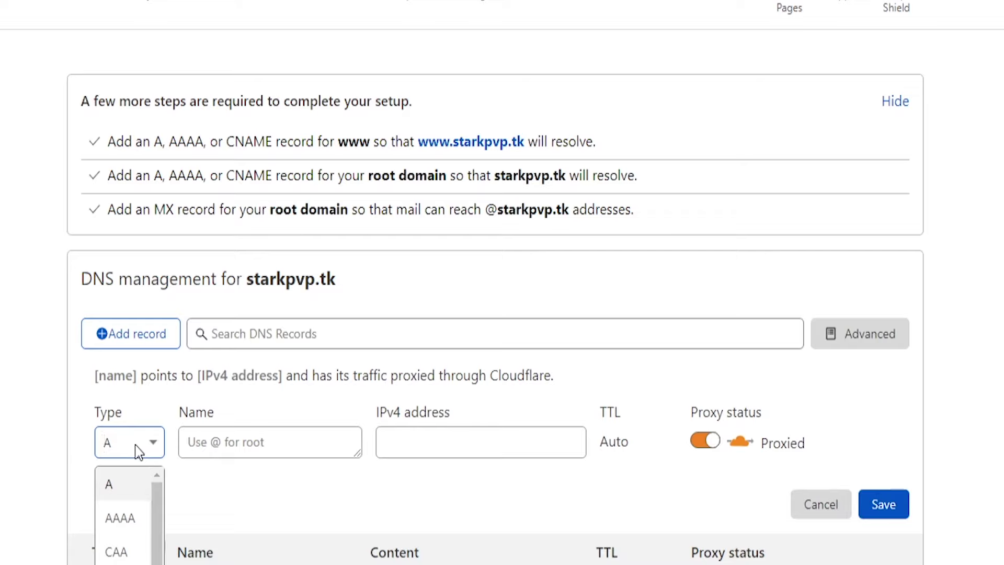
pyautogui.scroll(-5, 129, 553)
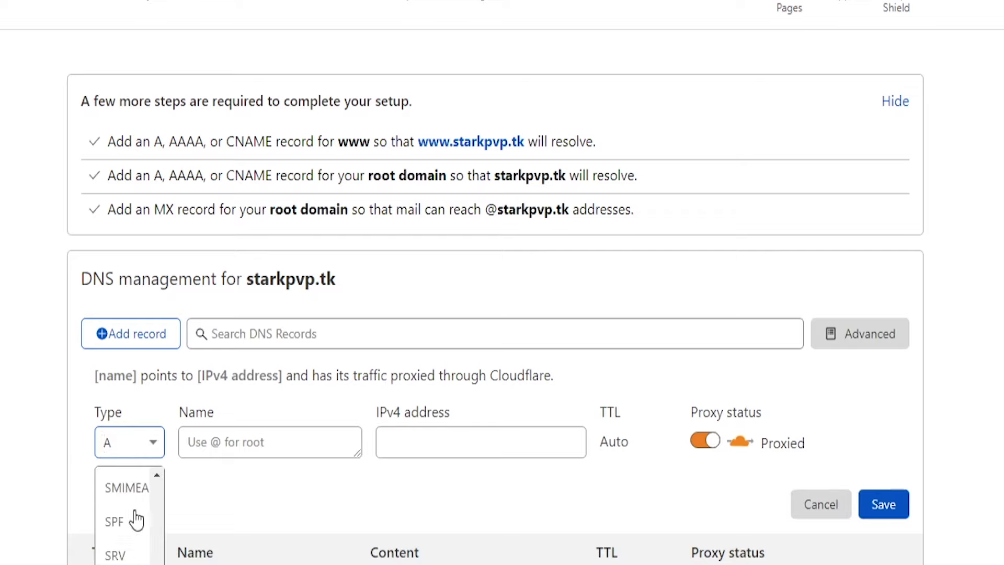
pyautogui.write('sr')
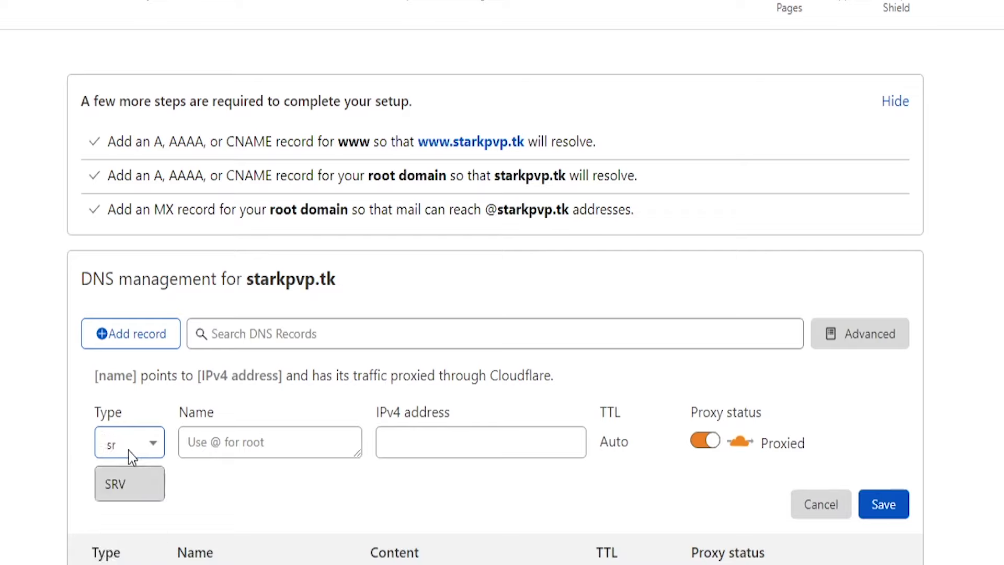
pyautogui.click(123, 490)
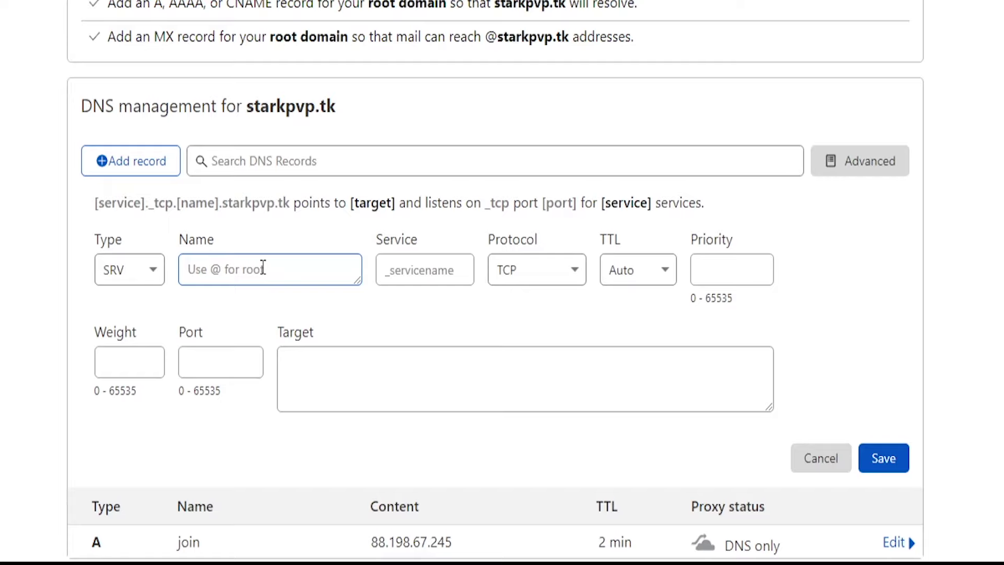
pyautogui.write('@')
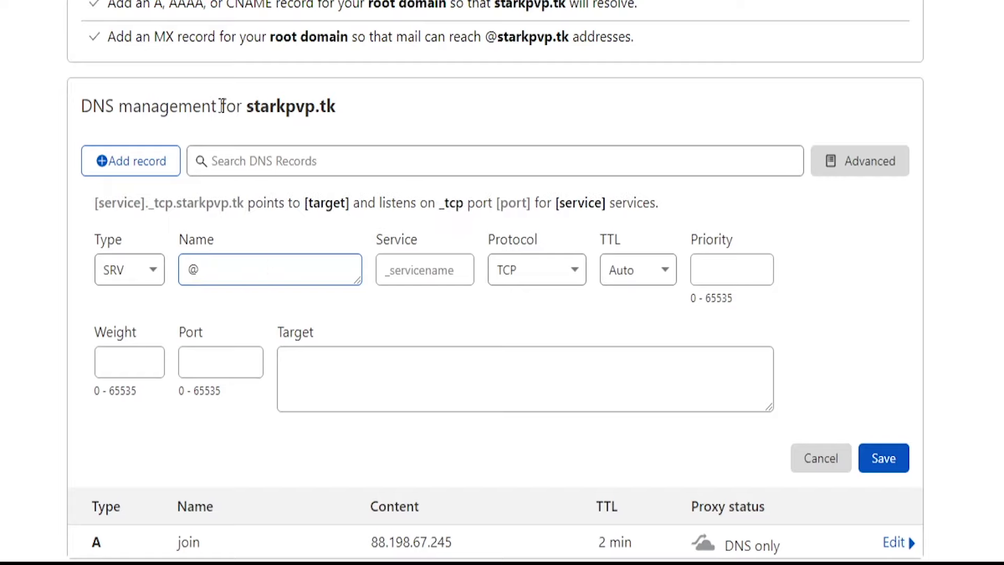
# Set service _minecraft, TTL 2 min, priority 0, weight 0 and port 2301.
pyautogui.click(408, 271)
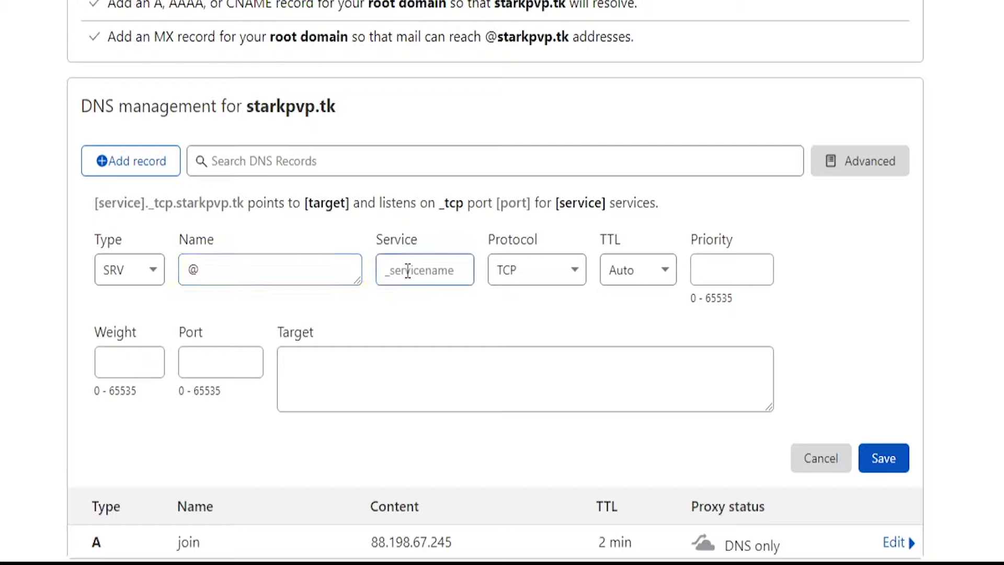
pyautogui.write('_minec')
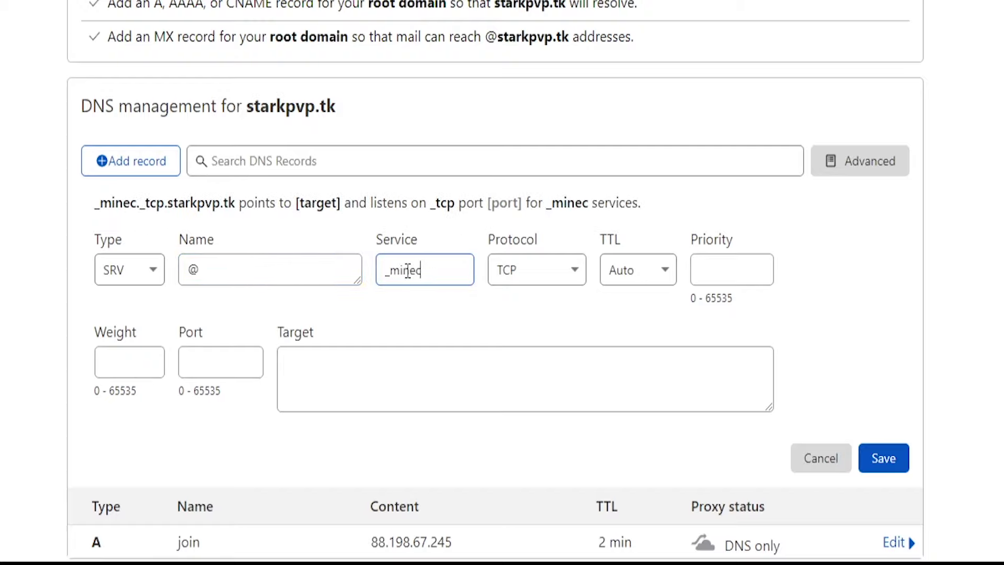
pyautogui.write('raft')
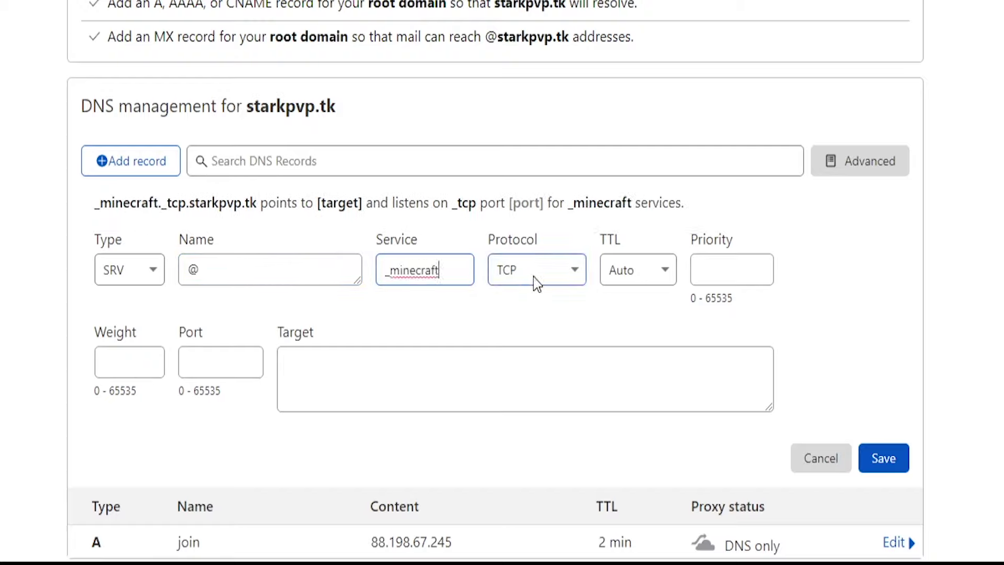
pyautogui.click(658, 280)
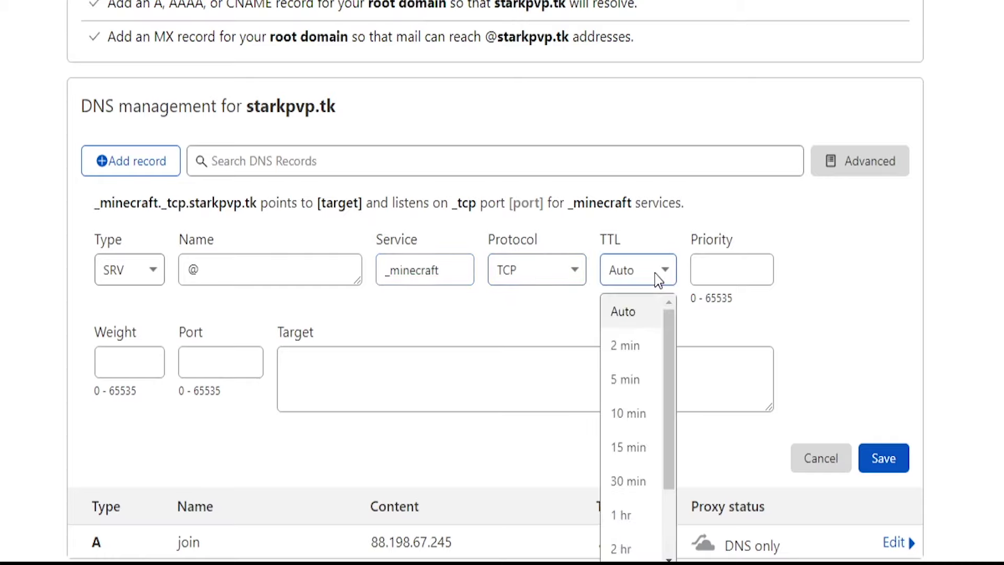
pyautogui.click(639, 346)
pyautogui.click(721, 270)
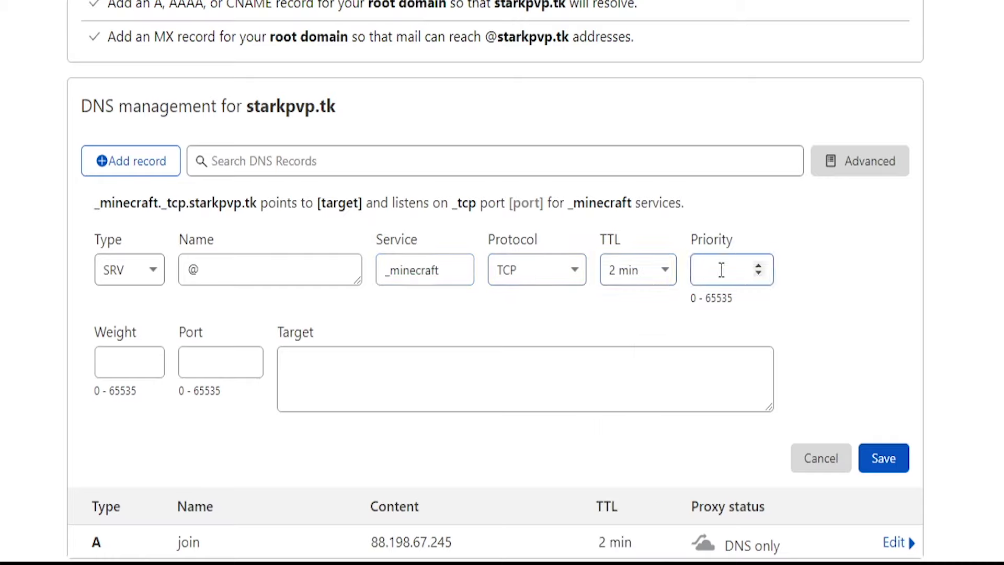
pyautogui.write('0')
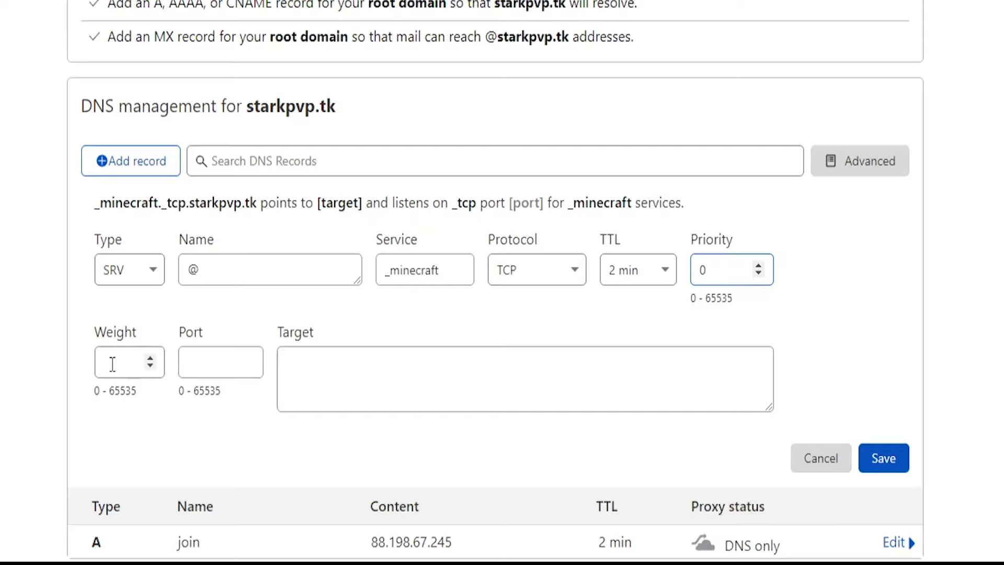
pyautogui.click(108, 361)
pyautogui.write('0')
pyautogui.click(209, 372)
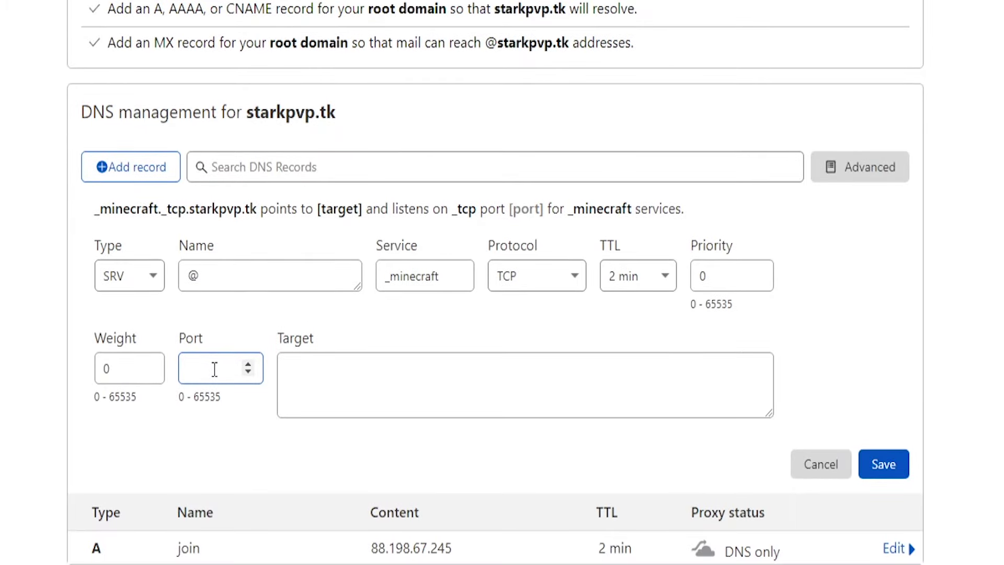
pyautogui.write('2301')
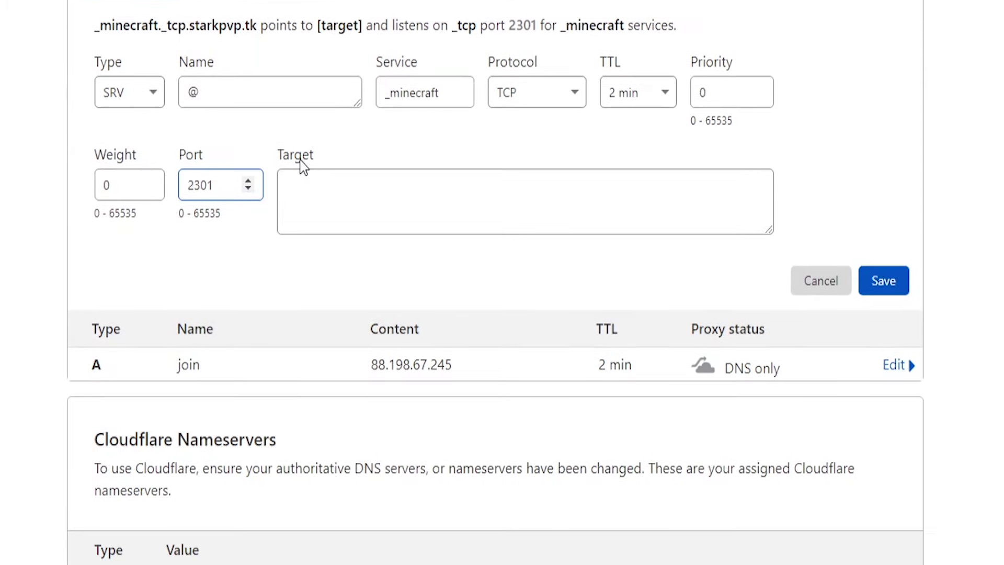
# Enter join.starkpvp.tk as the SRV record's target host.
pyautogui.moveTo(283, 157); pyautogui.dragTo(306, 158)
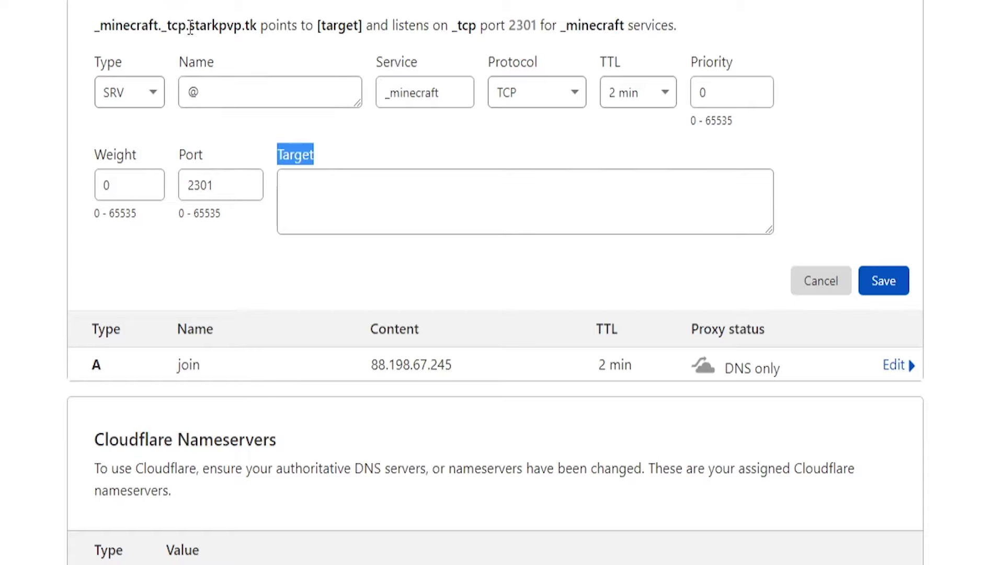
pyautogui.moveTo(188, 26); pyautogui.dragTo(250, 27)
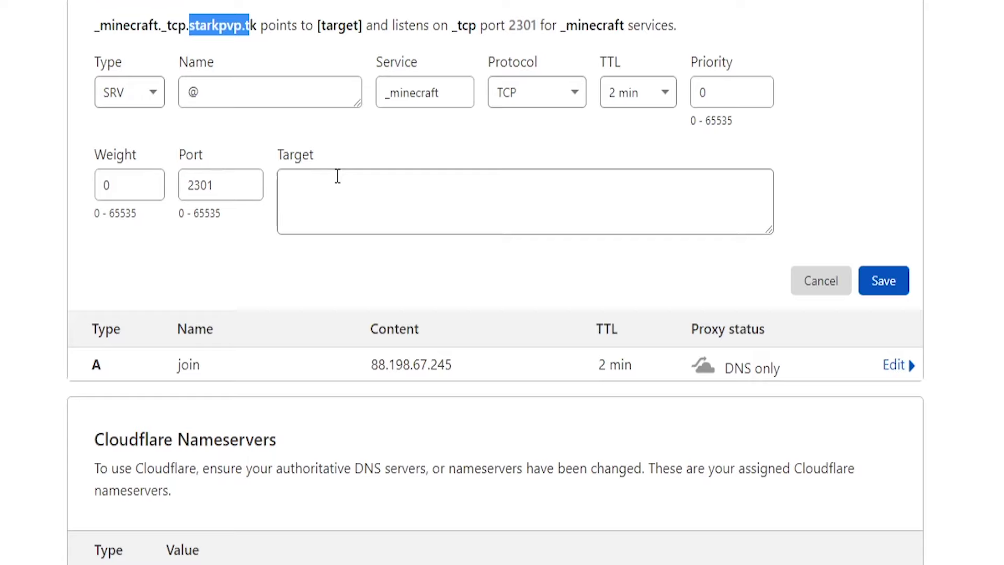
pyautogui.click(348, 213)
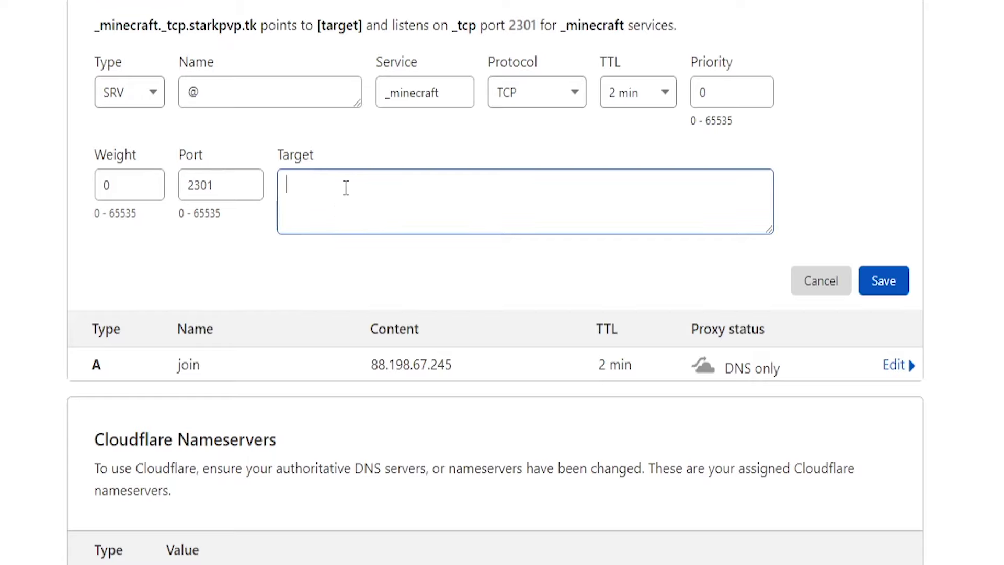
pyautogui.write('join.star')
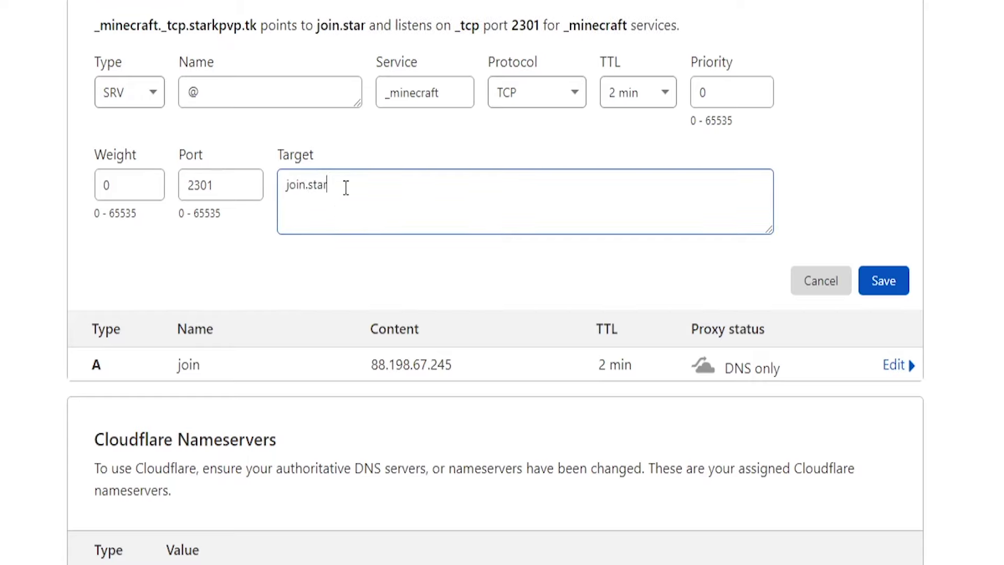
pyautogui.write('kpvp.tk')
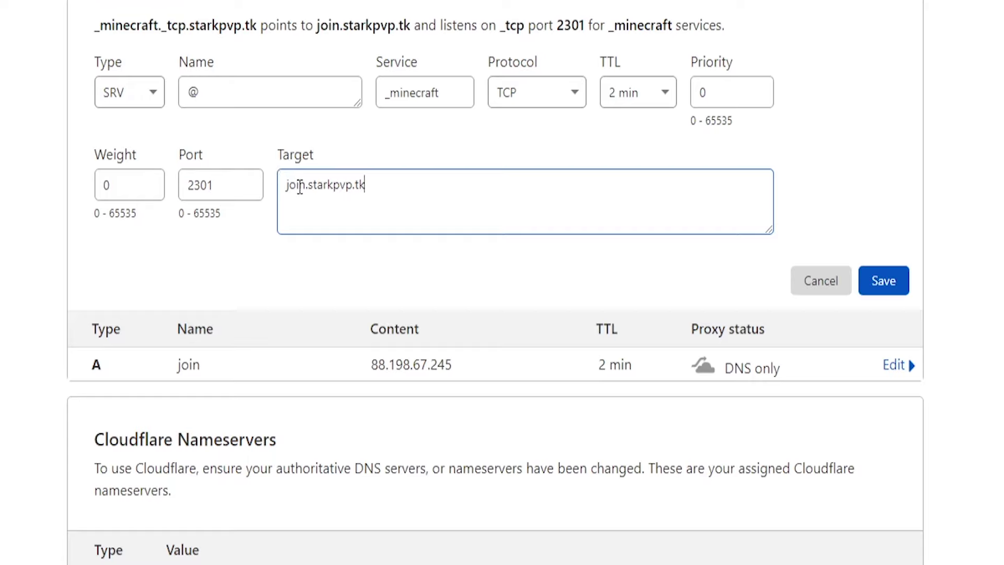
pyautogui.moveTo(307, 186); pyautogui.dragTo(305, 159)
pyautogui.click(387, 187)
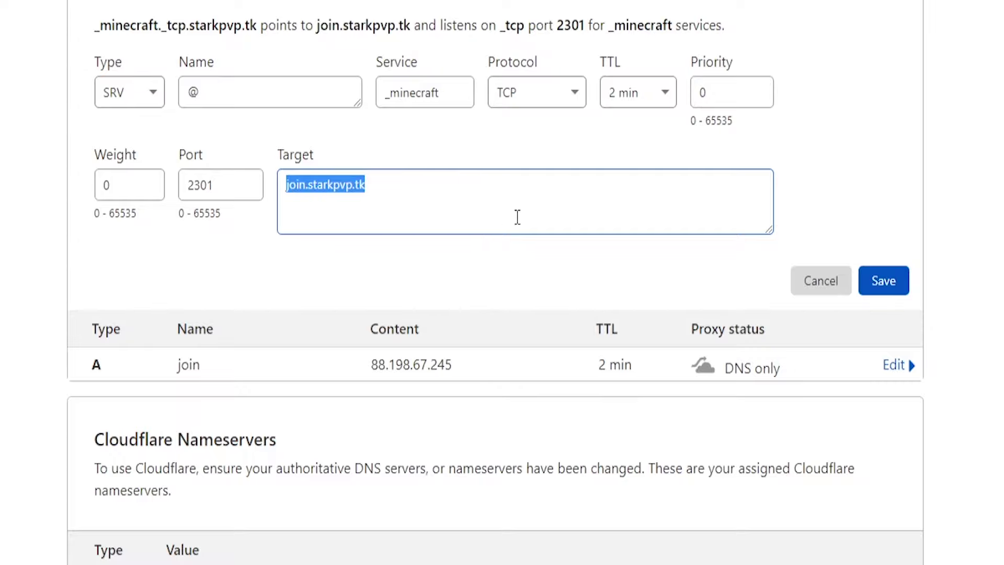
# Save the _minecraft SRV record, copy the starkpvp.tk domain, and start adding a Minecraft server.
pyautogui.click(884, 283)
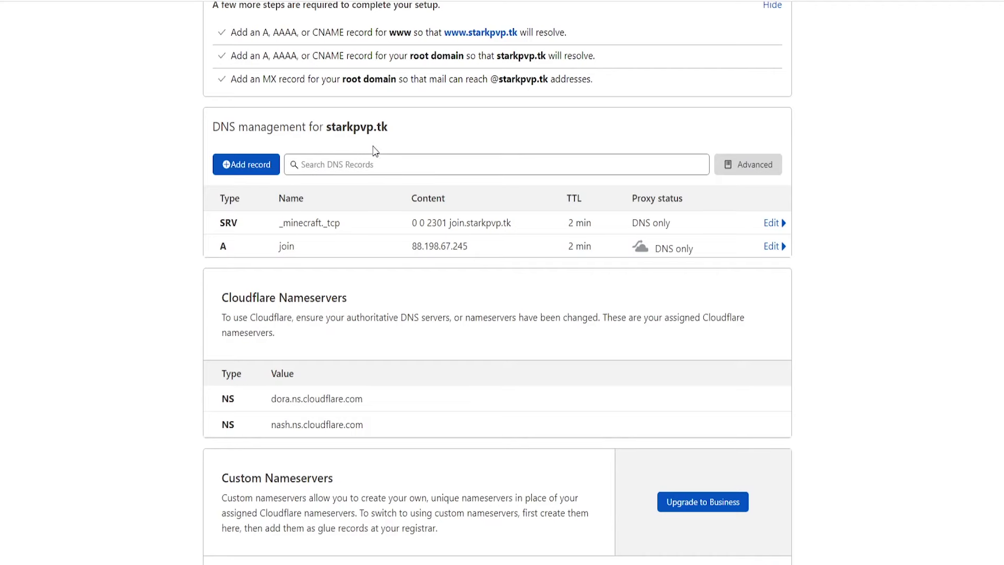
pyautogui.click(370, 226)
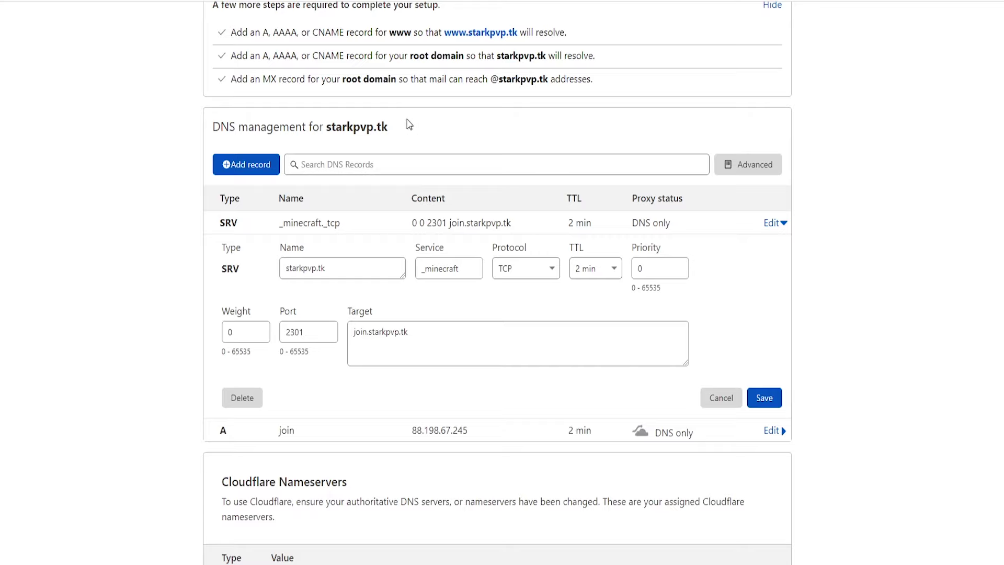
pyautogui.moveTo(392, 127); pyautogui.dragTo(327, 126)
pyautogui.hotkey('ctrl', 'c')
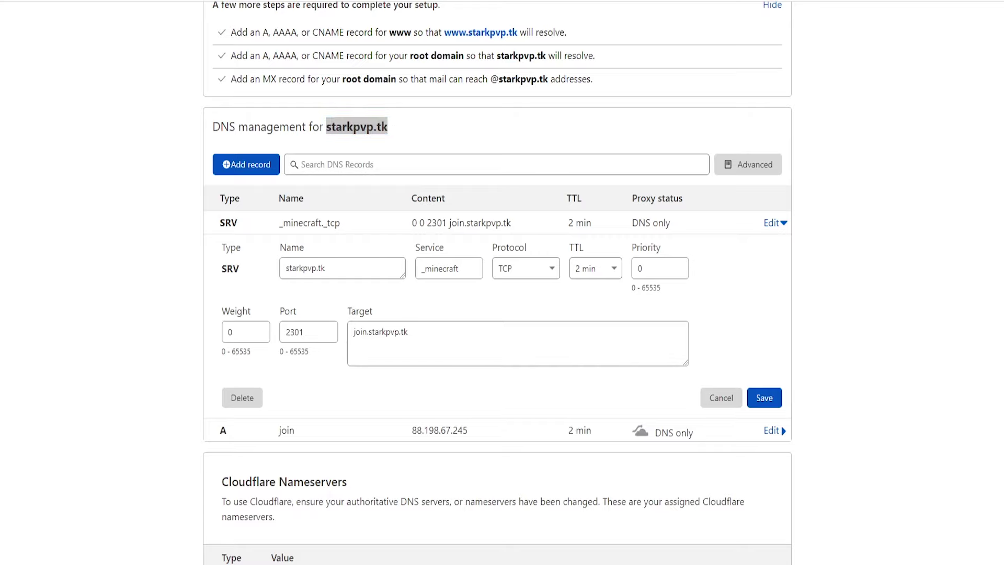
pyautogui.hotkey('alt', 'Tab')
pyautogui.click(787, 482)
# Add a Minecraft server with address starkpvp.tk and join it as Stark-PvP.
pyautogui.click(614, 244)
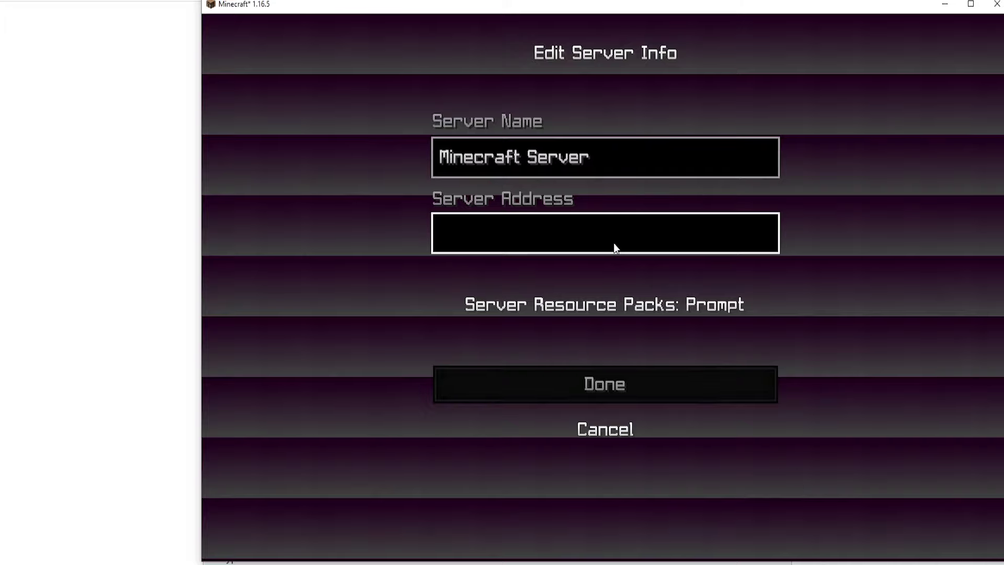
pyautogui.hotkey('ctrl', 'v')
pyautogui.click(610, 390)
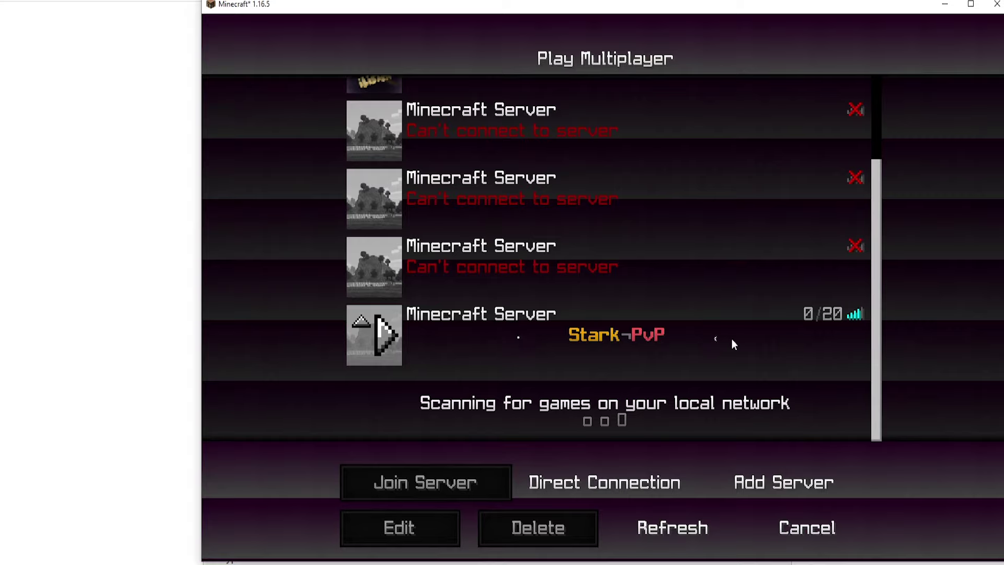
pyautogui.click(388, 339)
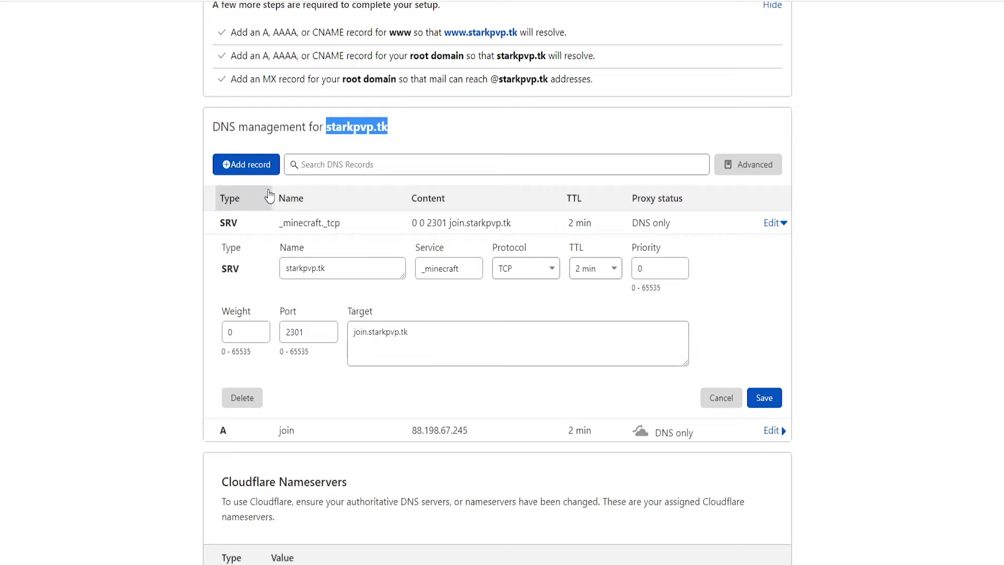
# Add another SRV record named play, giving the hostname play.starkpvp.tk.
pyautogui.click(242, 164)
pyautogui.click(254, 242)
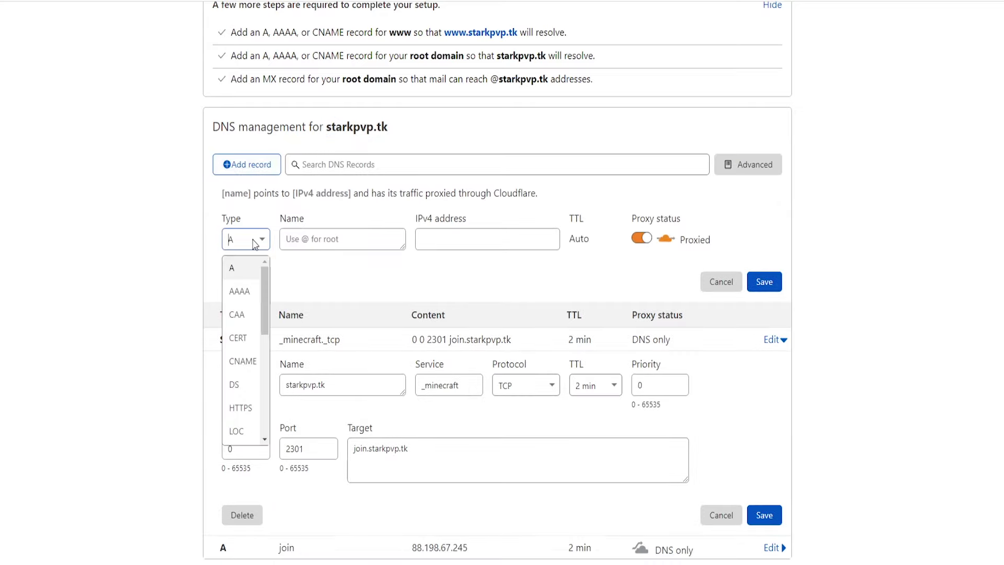
pyautogui.write('sr')
pyautogui.click(243, 278)
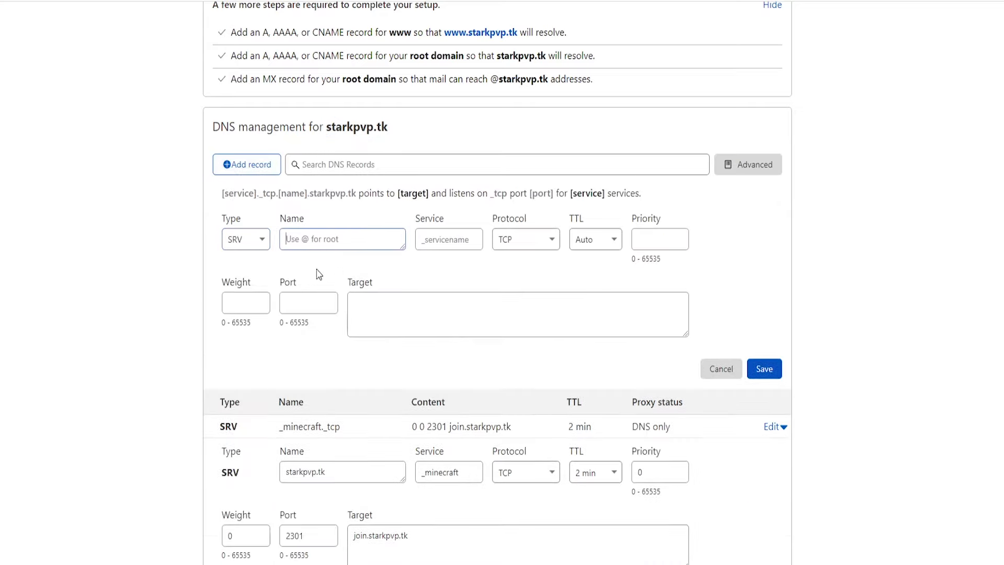
pyautogui.write('play')
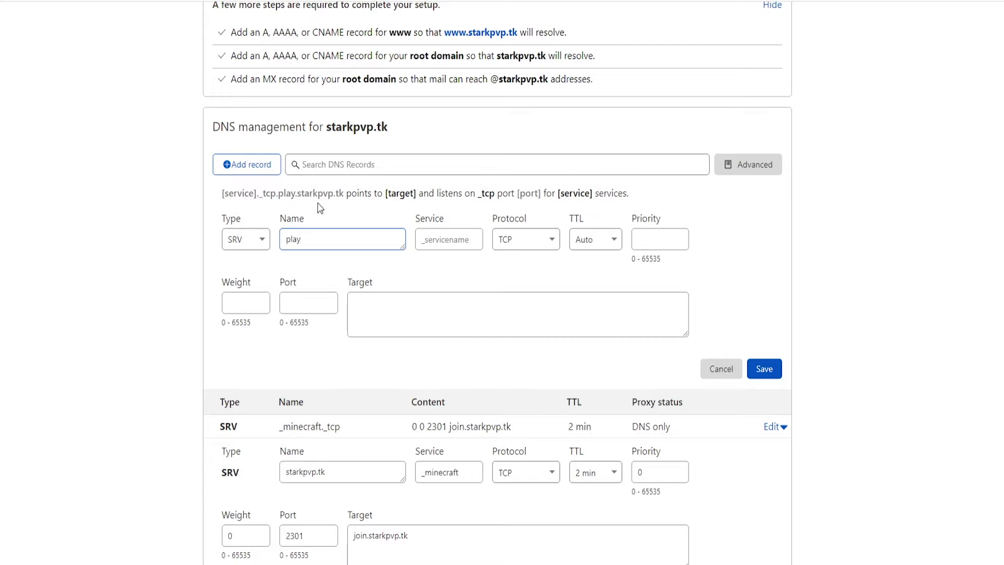
pyautogui.moveTo(345, 194); pyautogui.dragTo(280, 199)
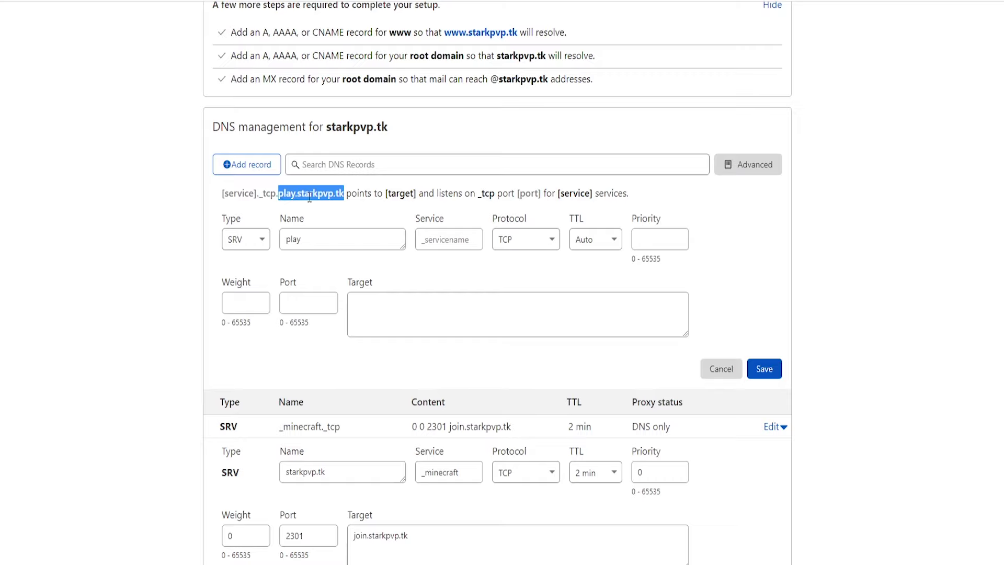
# Set service _minecraft, TTL 2 min, priority 0, weight 5 and port 2301.
pyautogui.click(439, 244)
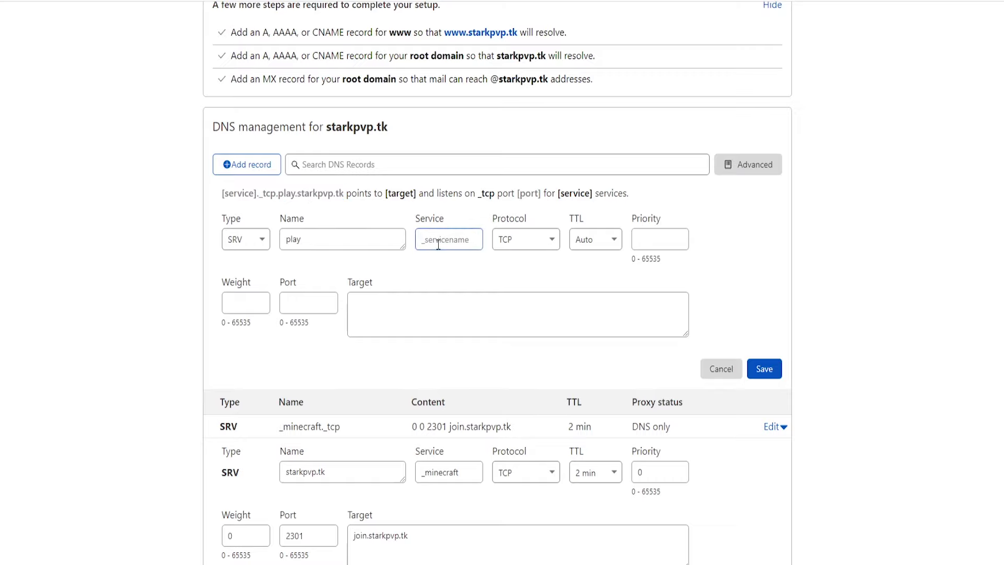
pyautogui.write('_minecraft')
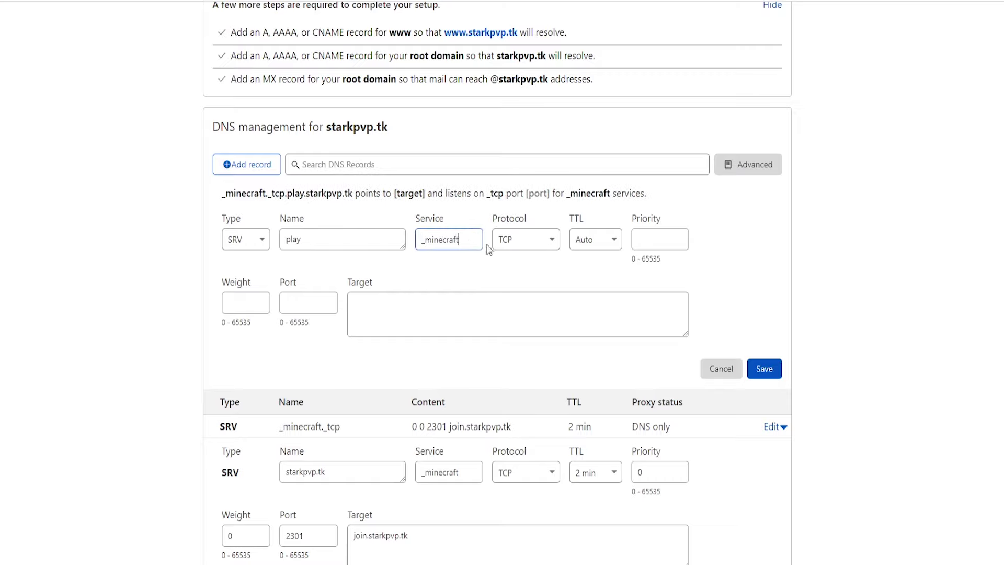
pyautogui.click(592, 240)
pyautogui.click(591, 301)
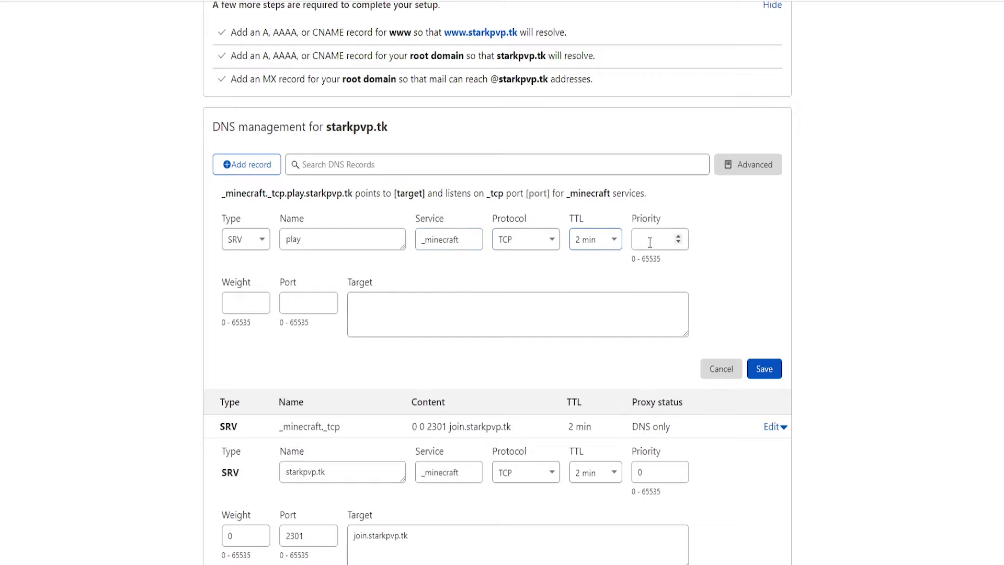
pyautogui.click(649, 239)
pyautogui.write('0')
pyautogui.click(229, 307)
pyautogui.write('5')
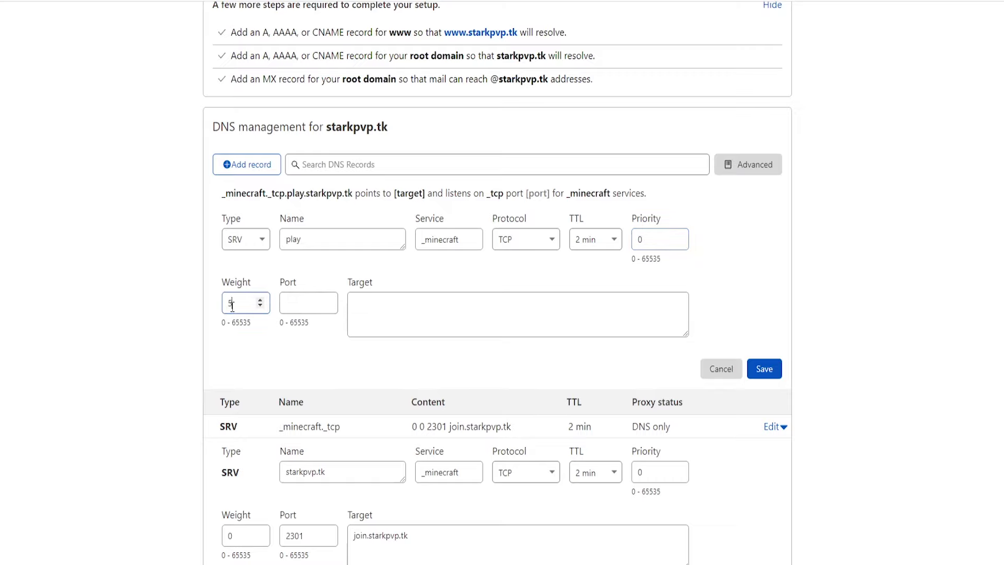
pyautogui.click(302, 305)
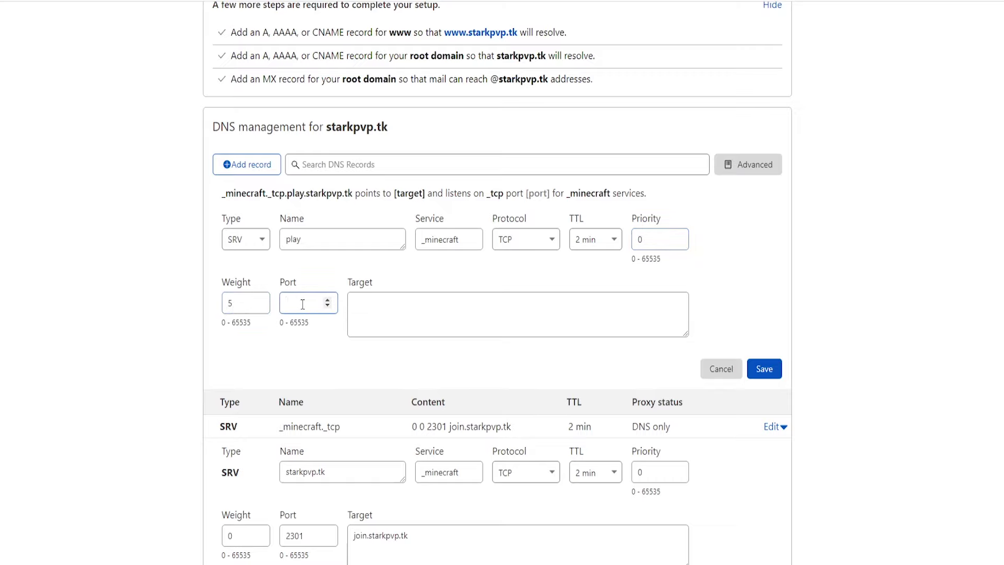
pyautogui.write('2301')
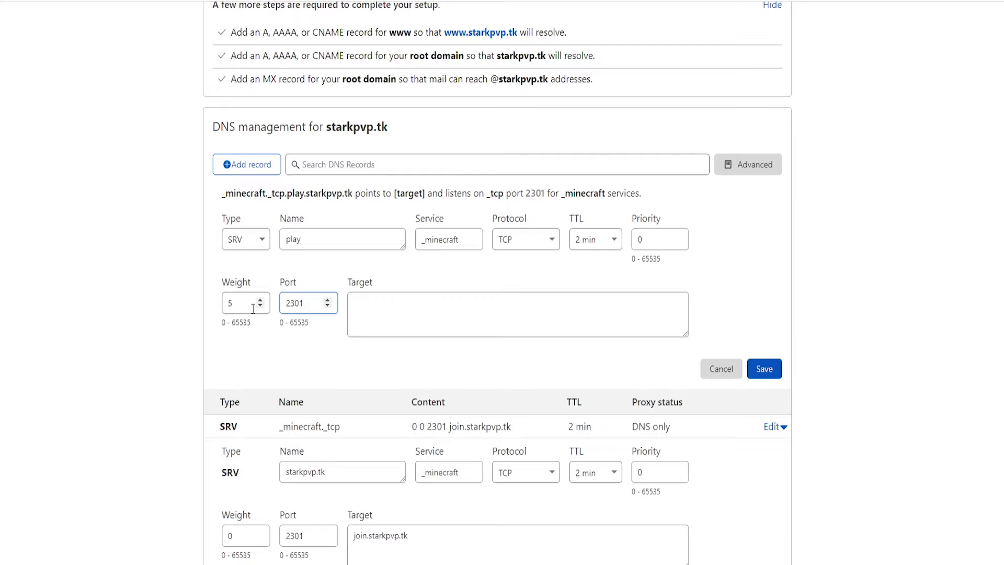
# Copy join.starkpvp.tk from the existing SRV record into the new target and save.
pyautogui.click(396, 327)
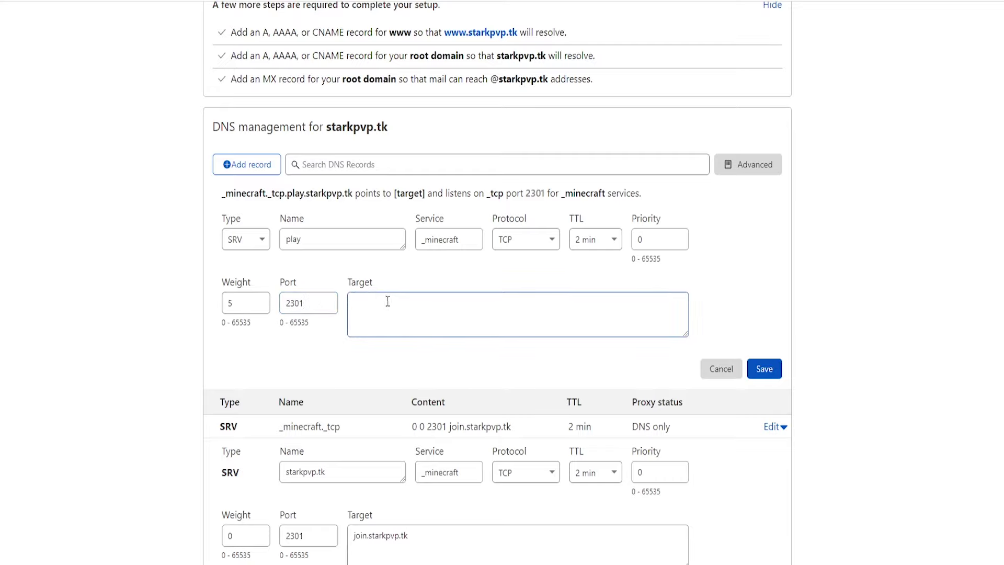
pyautogui.scroll(-3, 381, 298)
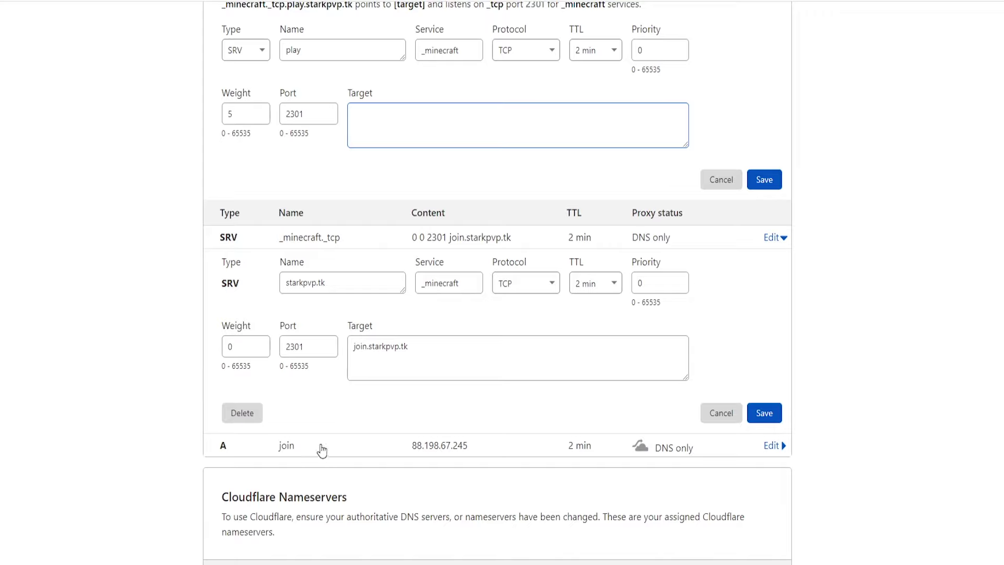
pyautogui.moveTo(407, 347); pyautogui.dragTo(361, 352)
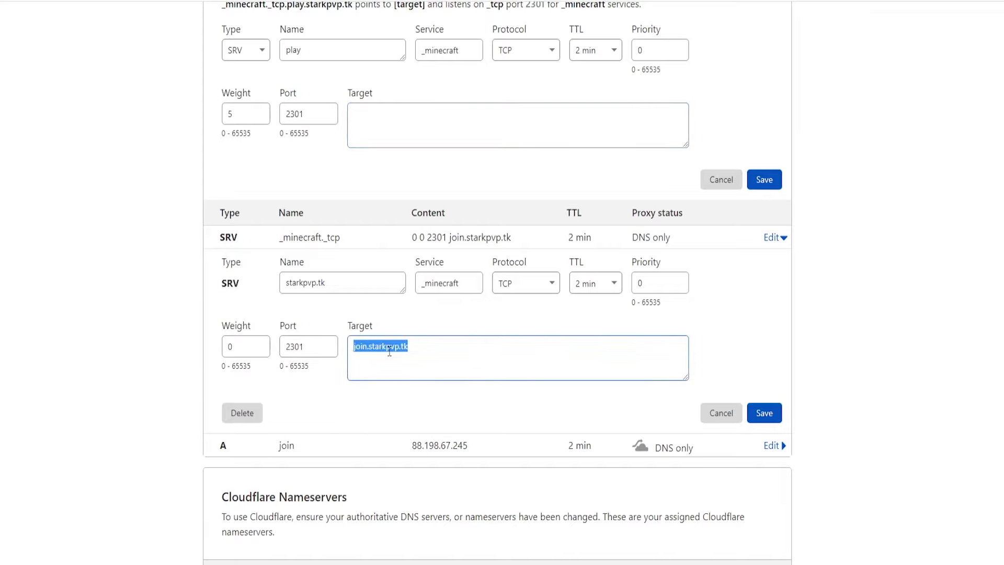
pyautogui.hotkey('ctrl', 'c')
pyautogui.click(392, 128)
pyautogui.hotkey('ctrl', 'v')
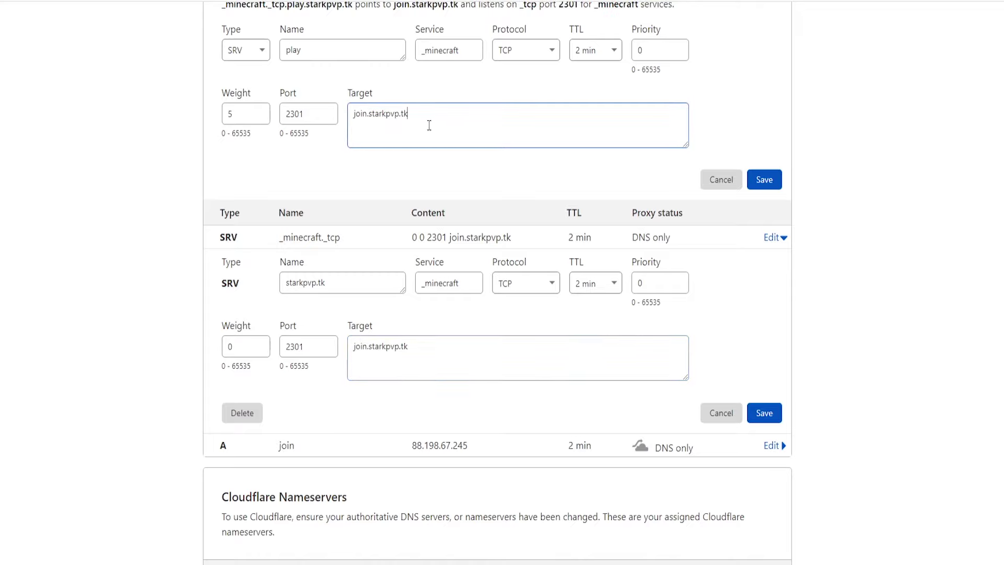
pyautogui.click(779, 182)
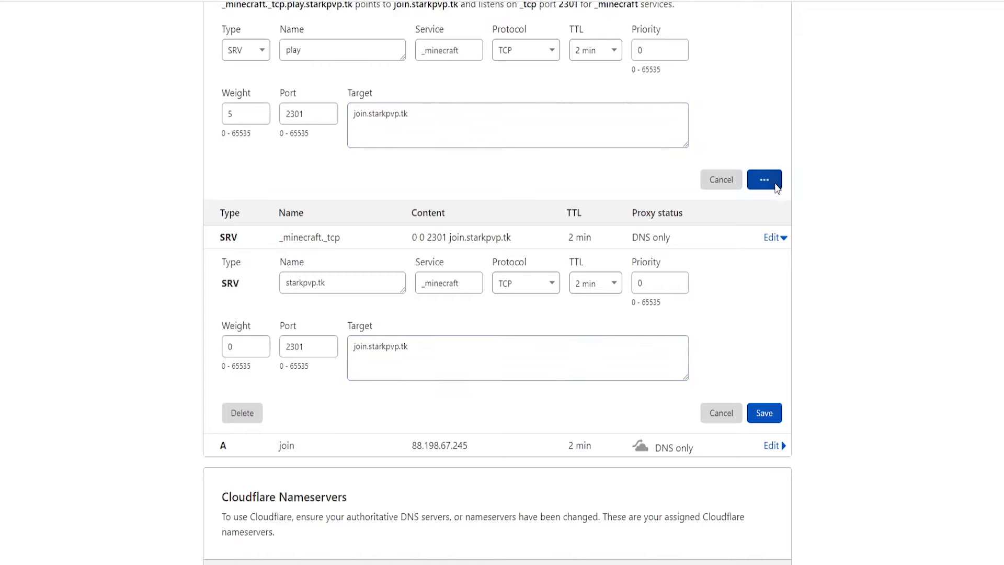
# Save the root SRV record's edits and disconnect from the Minecraft server.
pyautogui.click(764, 230)
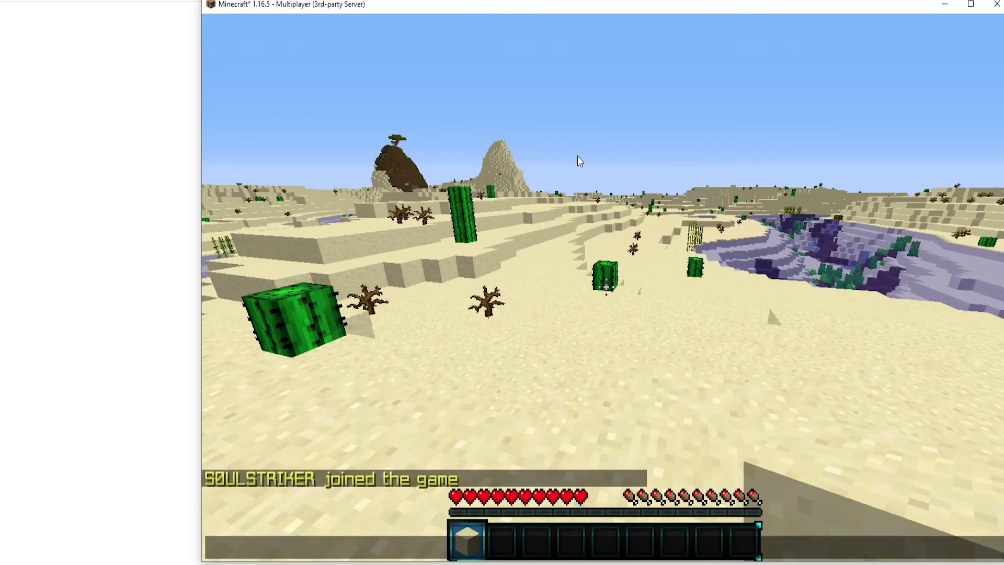
pyautogui.press('Escape')
pyautogui.click(612, 365)
pyautogui.scroll(-3, 616, 361)
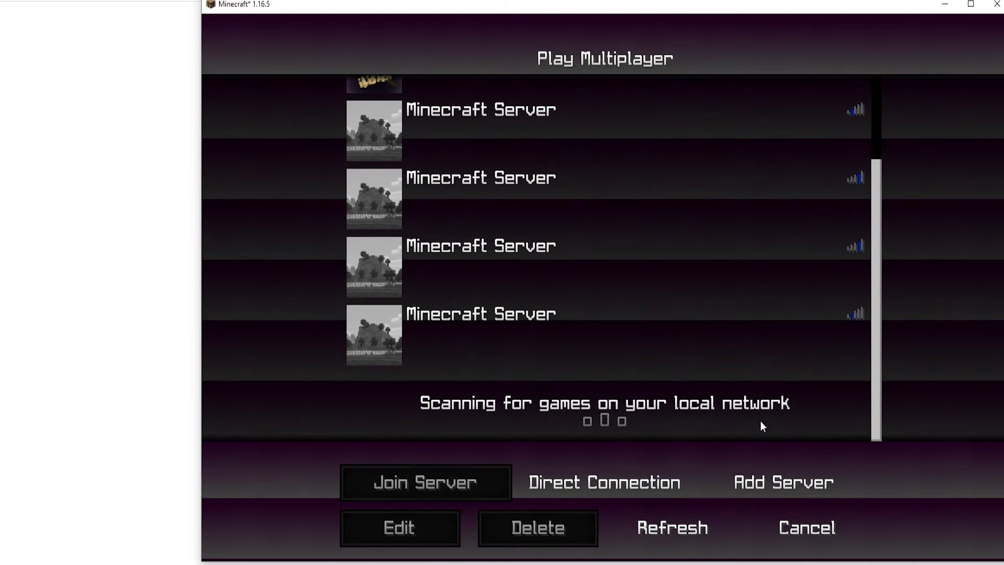
# Add a second Minecraft server entry with address play.starkpvp.tk.
pyautogui.click(787, 482)
pyautogui.click(592, 250)
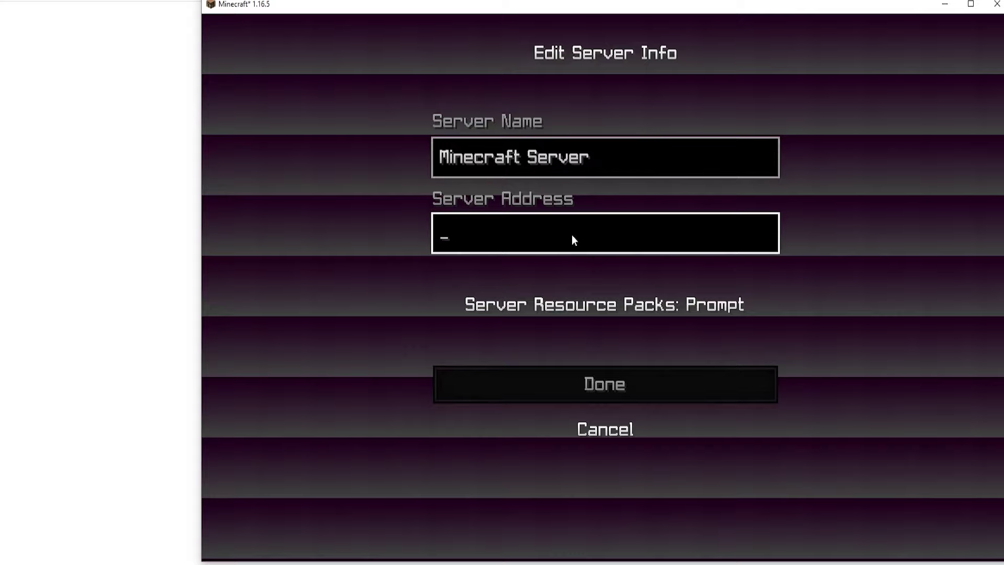
pyautogui.write('play.starkpvp.tk')
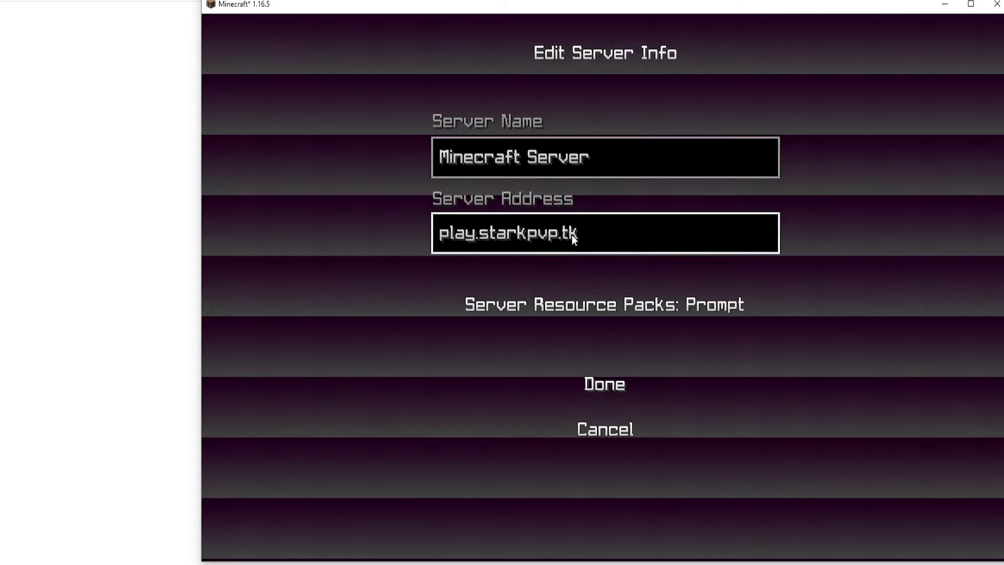
pyautogui.click(605, 388)
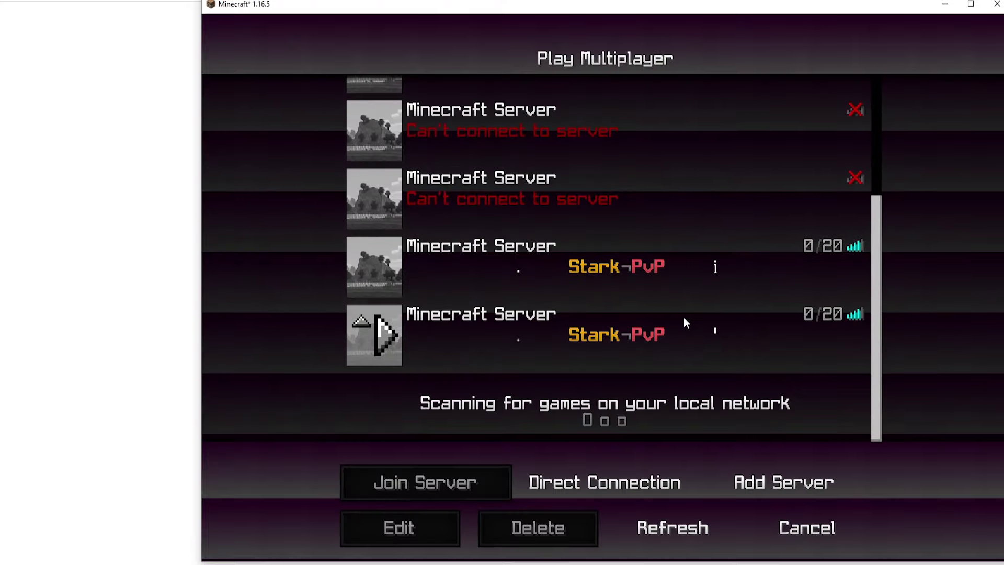
# Join the last Stark-PvP server entry to confirm it connects, then disconnect.
pyautogui.click(505, 347)
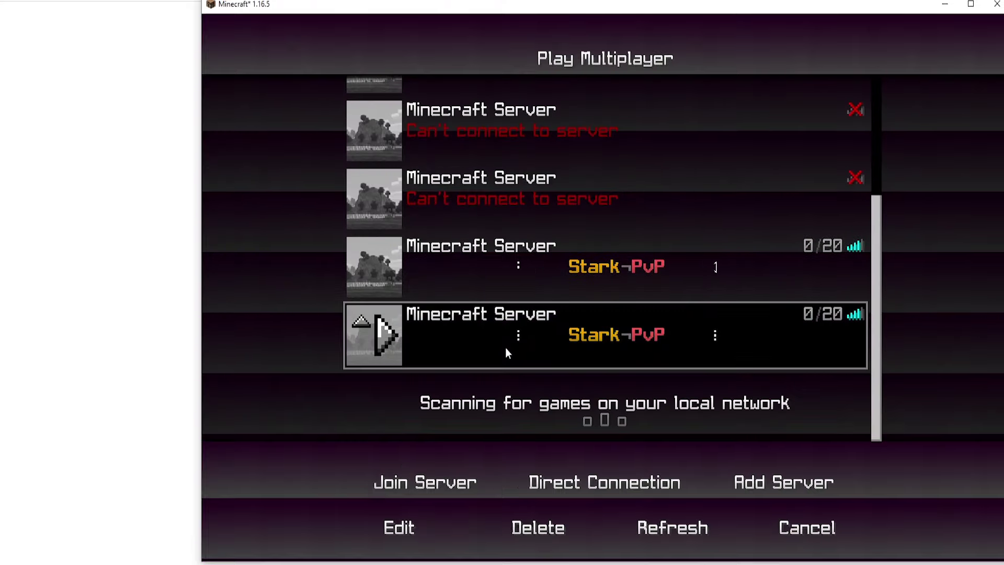
pyautogui.click(429, 482)
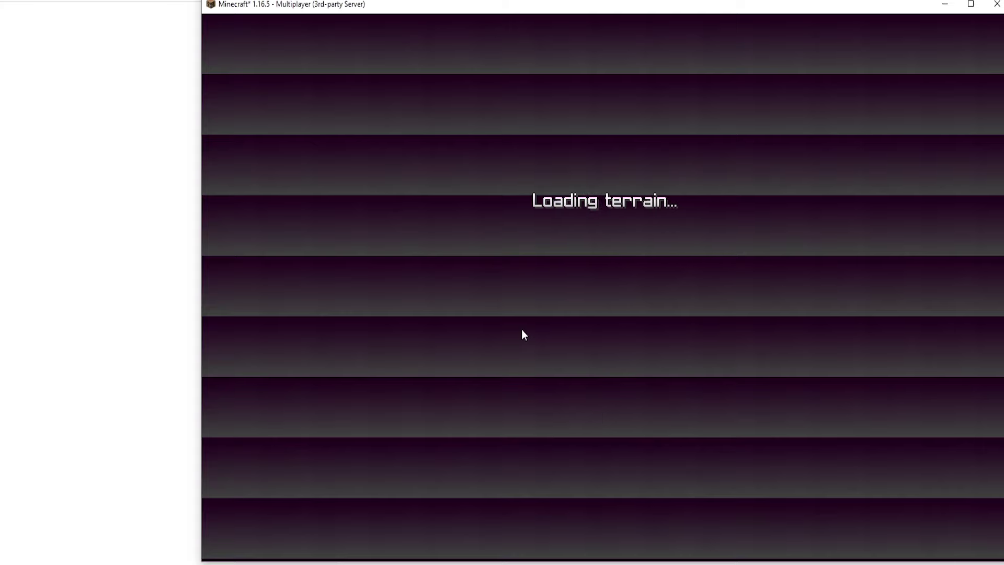
pyautogui.press('Escape')
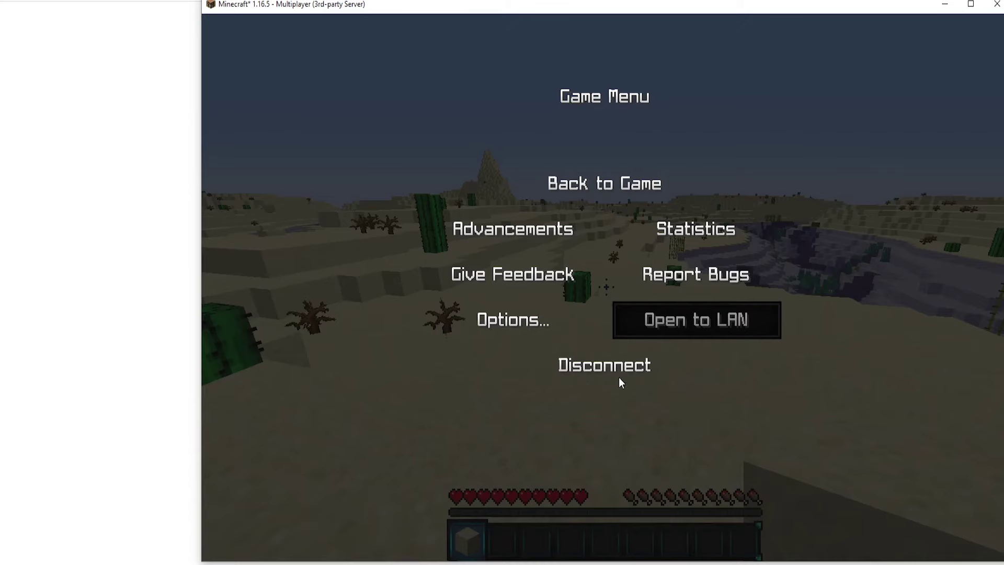
pyautogui.click(616, 382)
# Open the Stark-PvP entries' server info to check the play.starkpvp.tk address.
pyautogui.scroll(-5, 640, 345)
pyautogui.click(555, 279)
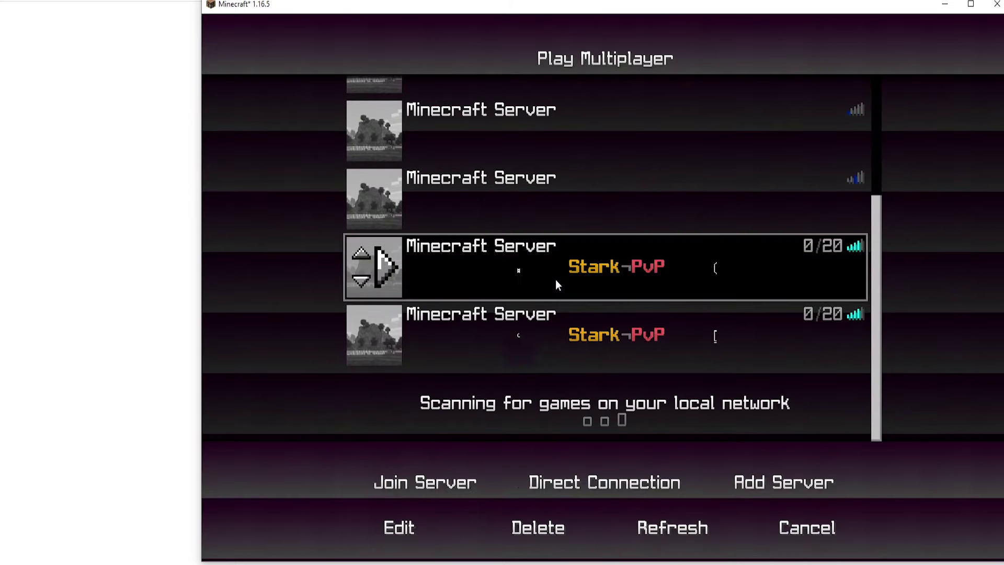
pyautogui.click(415, 529)
pyautogui.click(616, 382)
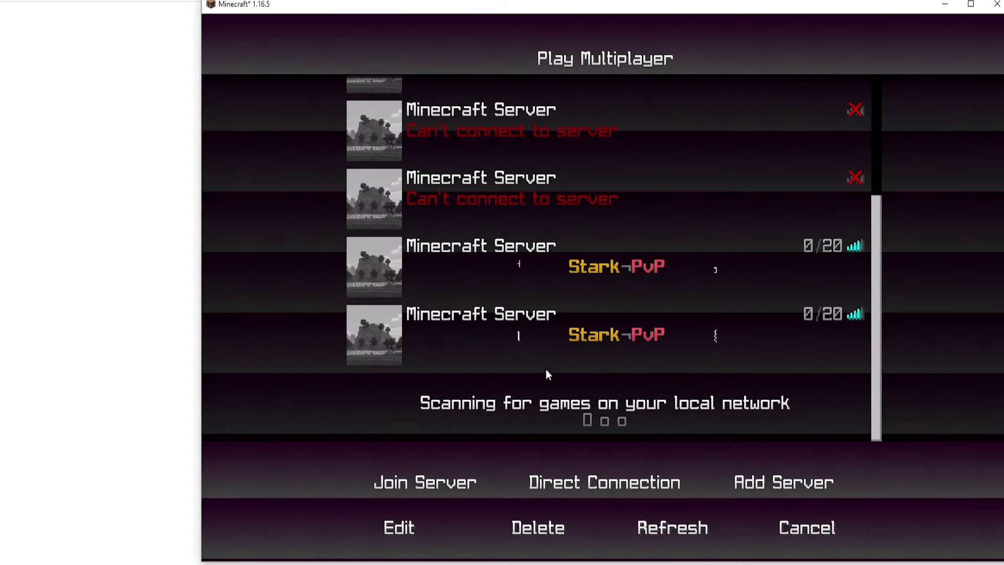
pyautogui.click(545, 366)
pyautogui.click(408, 527)
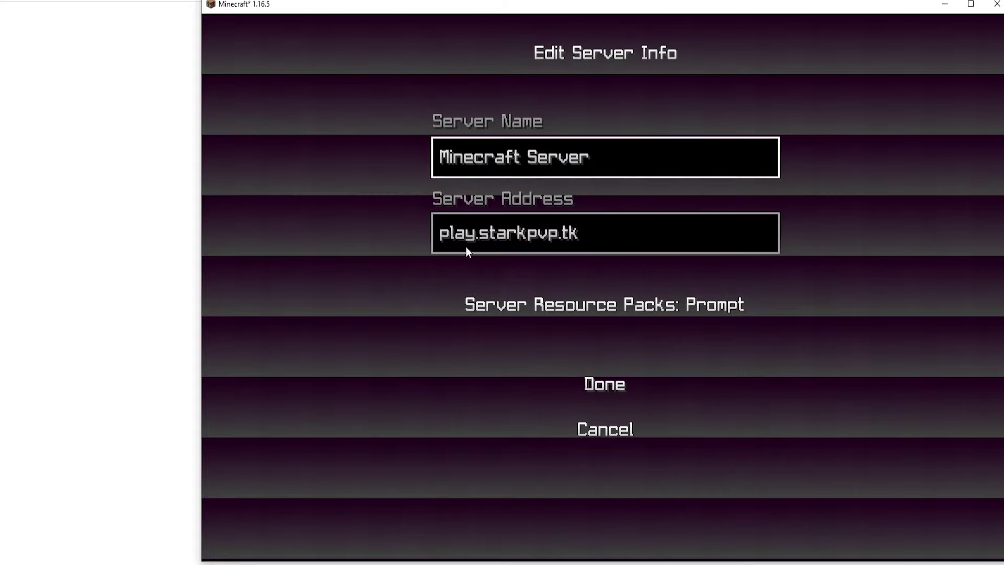
pyautogui.click(610, 387)
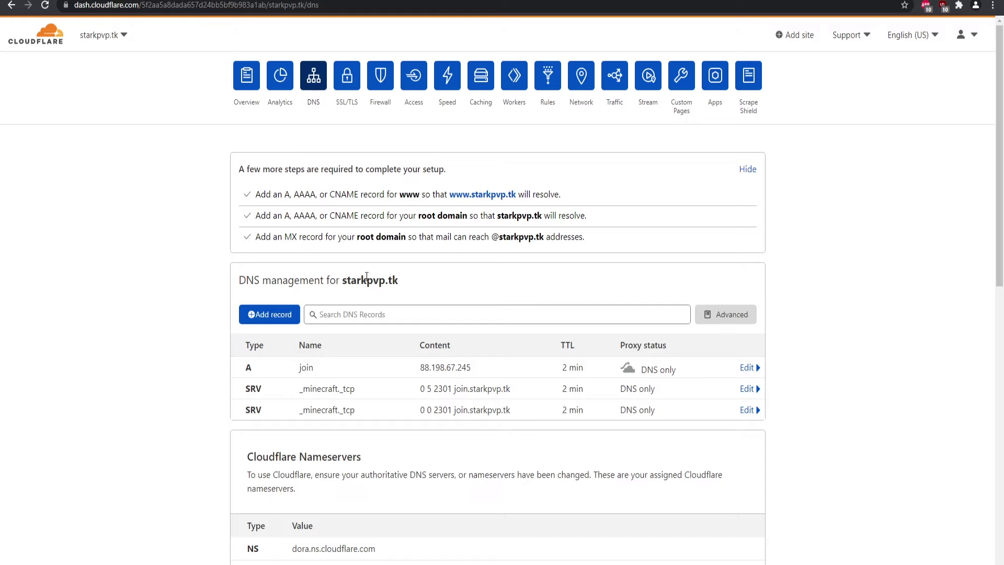
pyautogui.moveTo(401, 281); pyautogui.dragTo(340, 279)
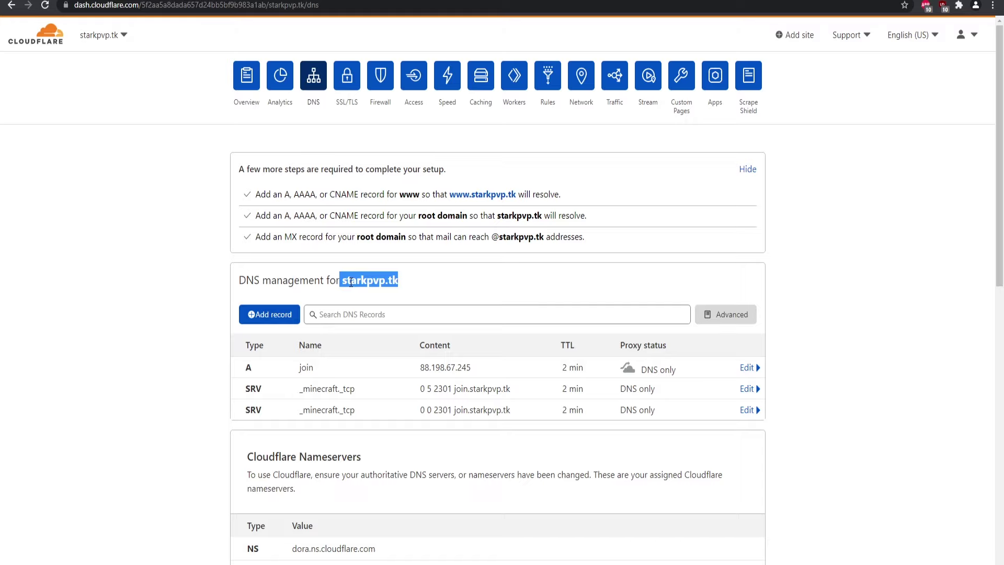
pyautogui.click(398, 282)
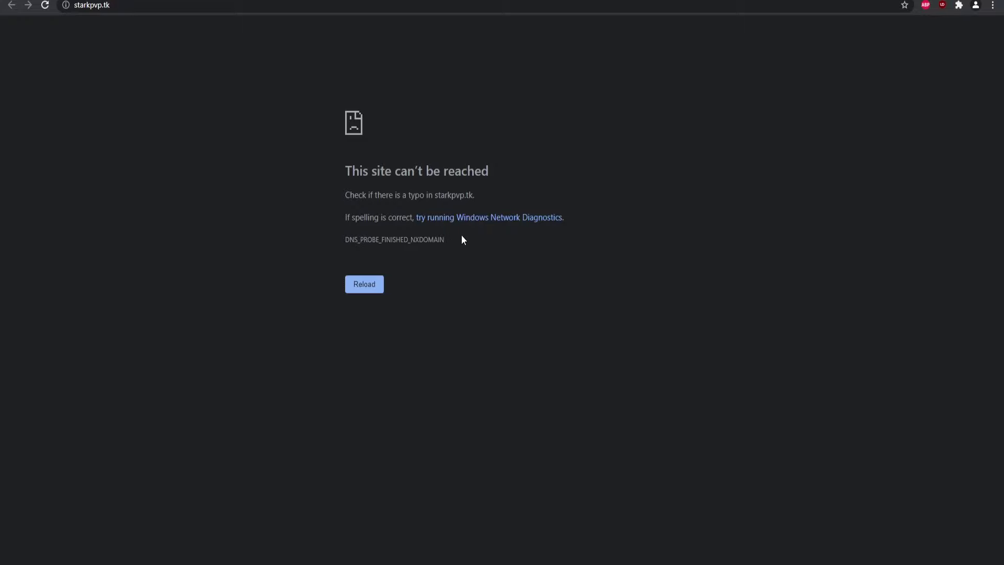
# Highlight the DNS_PROBE_FINISHED_NXDOMAIN error for starkpvp.tk and go back to Cloudflare DNS.
pyautogui.doubleClick(461, 239)
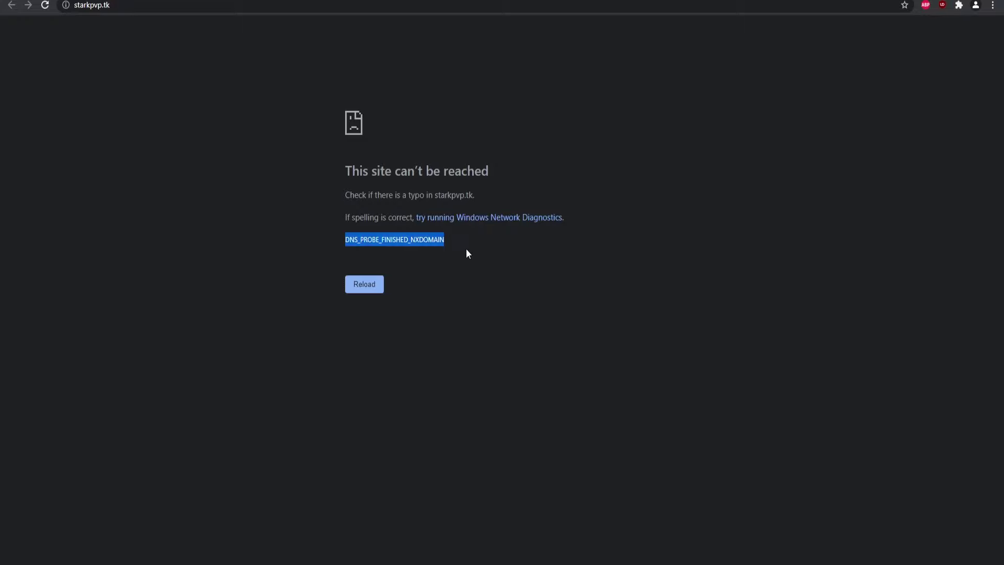
pyautogui.moveTo(440, 240); pyautogui.dragTo(343, 241)
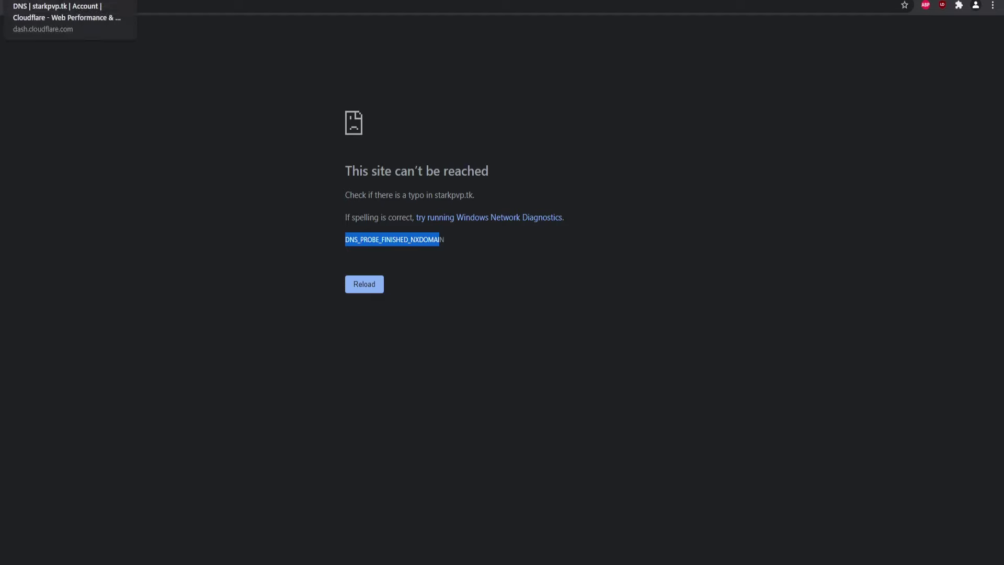
pyautogui.click(68, 1)
pyautogui.click(439, 313)
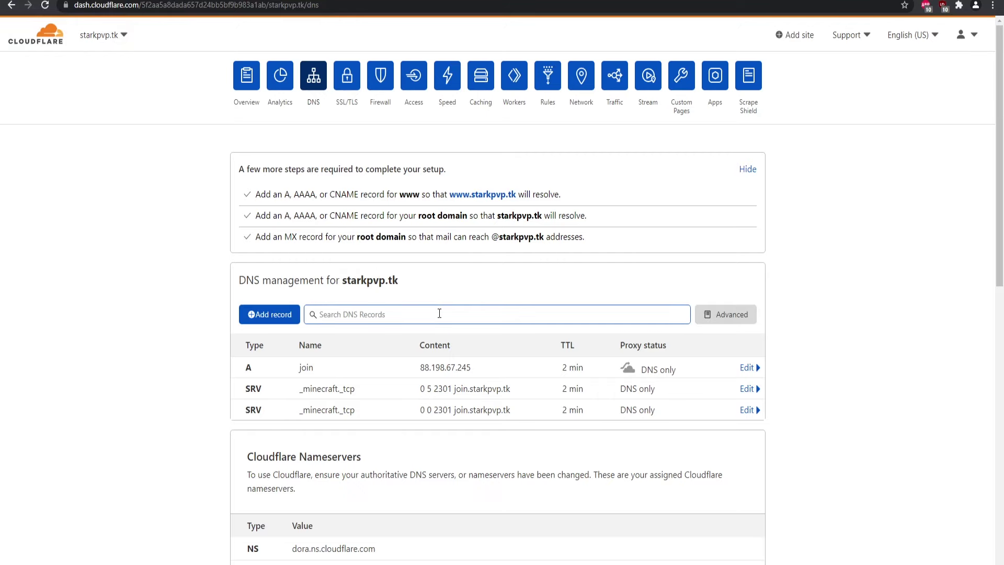
# Add a proxied A record named '@' pointing to 148.251.21.254.
pyautogui.click(270, 315)
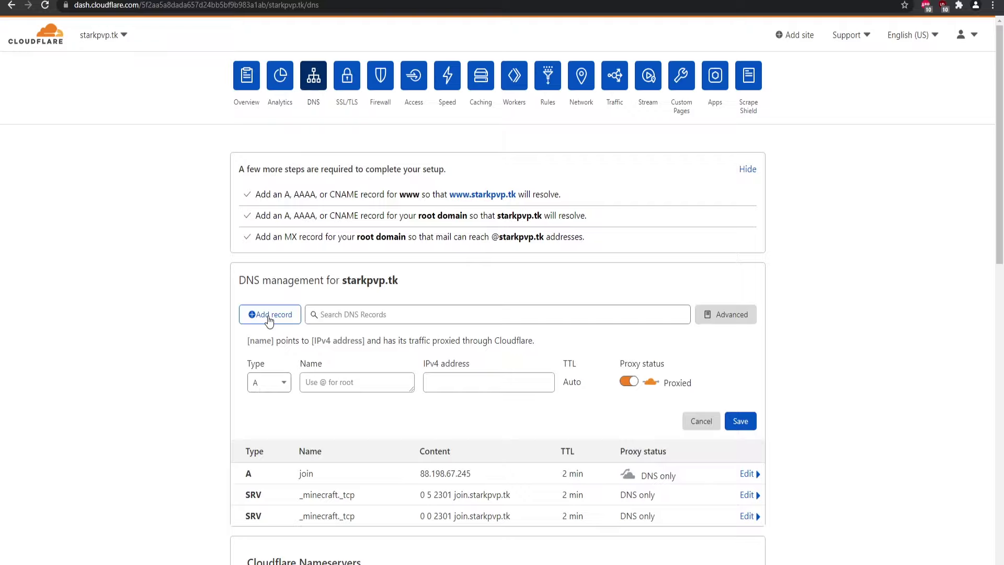
pyautogui.click(338, 386)
pyautogui.write('@')
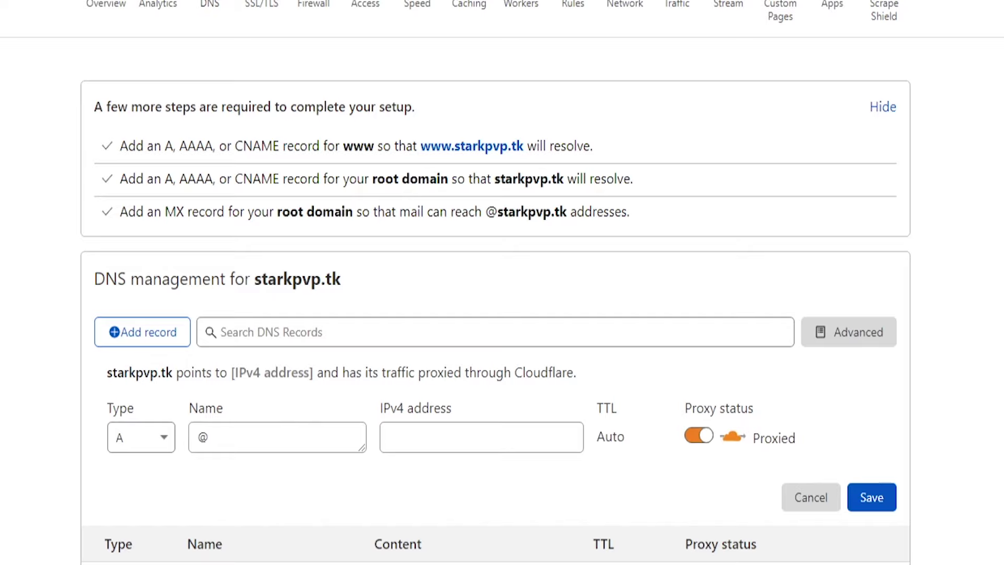
pyautogui.click(473, 440)
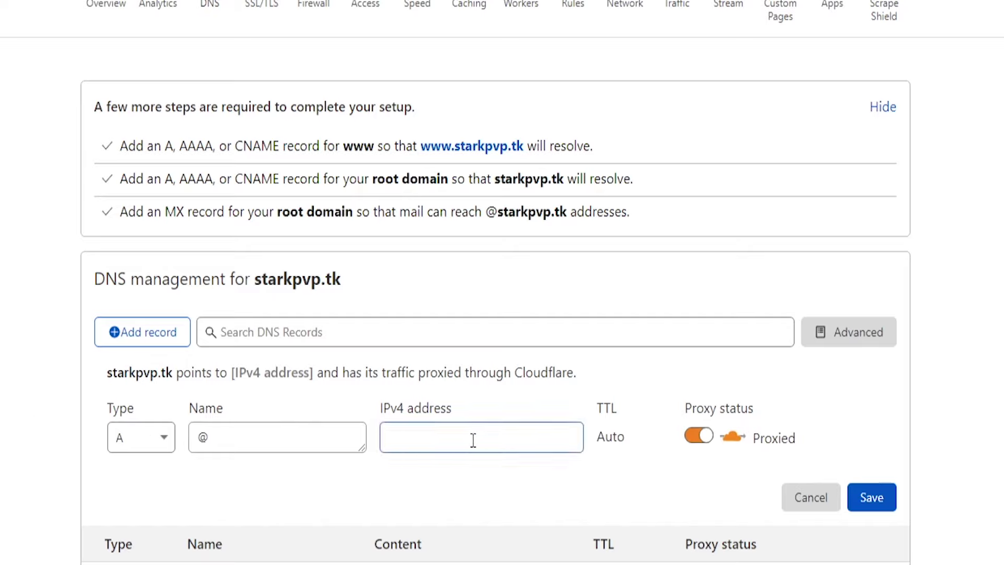
pyautogui.hotkey('ctrl', 'v')
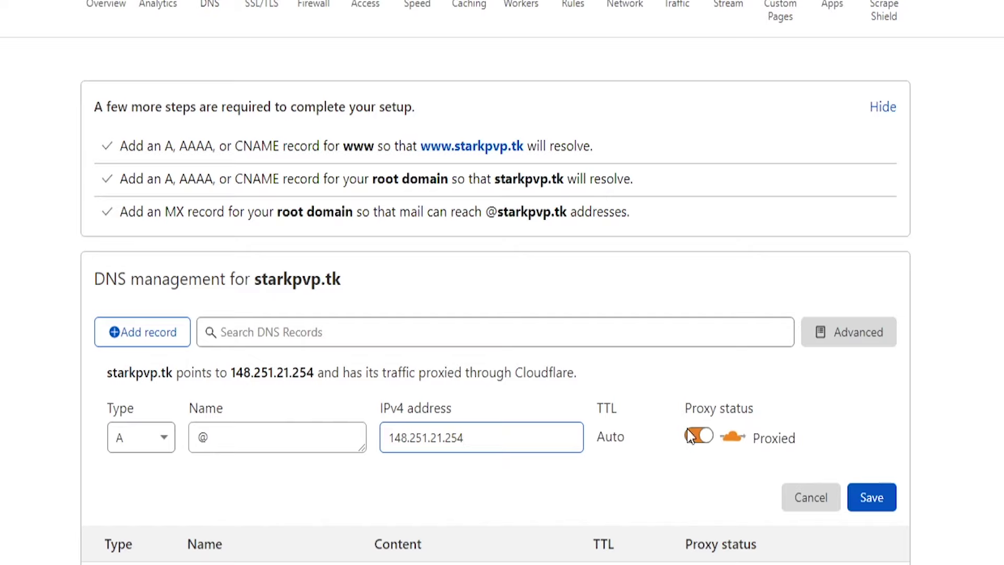
pyautogui.click(862, 499)
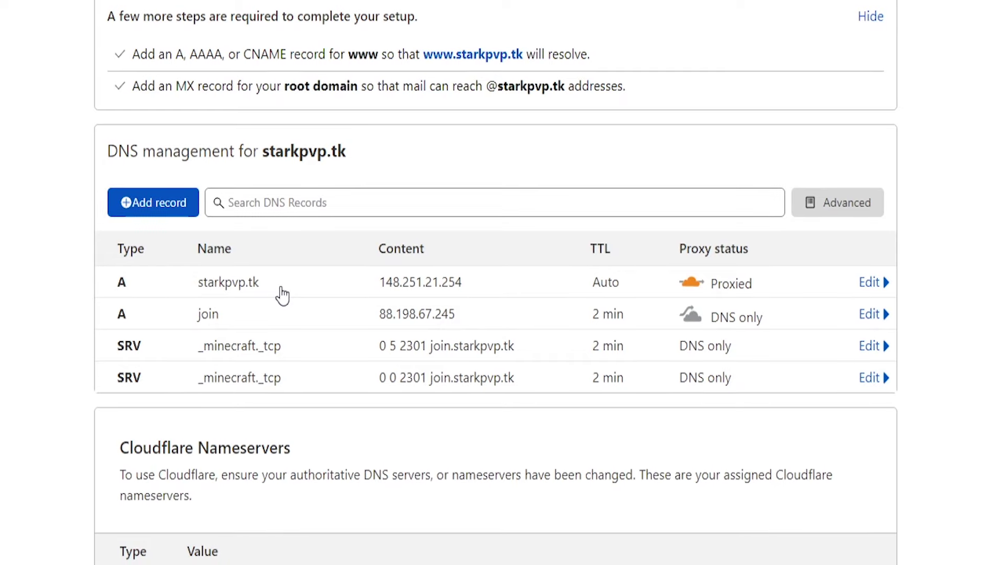
# Expand the second _minecraft._tcp SRV record and select the starkpvp.tk domain text.
pyautogui.click(295, 379)
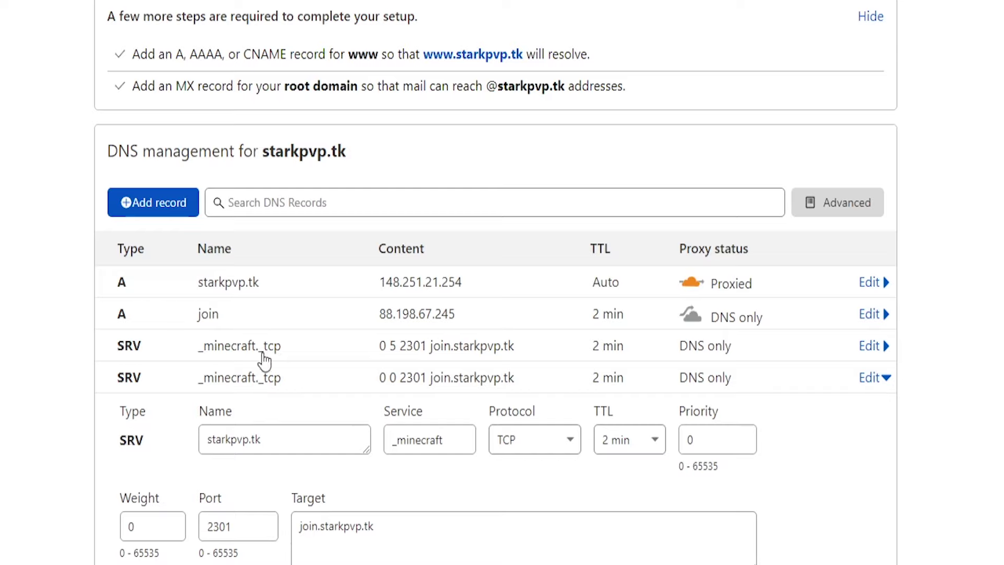
pyautogui.moveTo(402, 532); pyautogui.dragTo(315, 531)
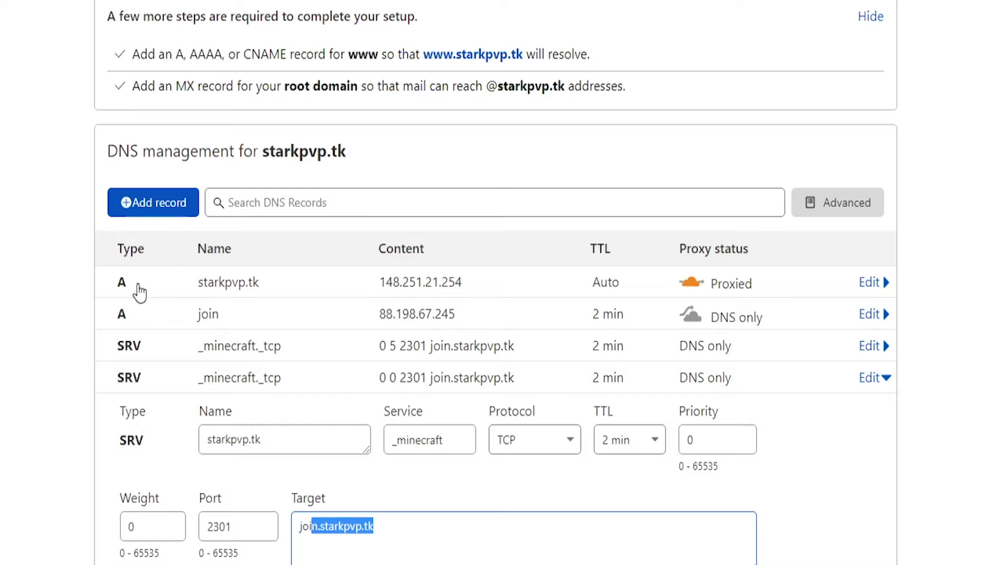
pyautogui.moveTo(361, 154); pyautogui.dragTo(274, 153)
# Visit starkpvp.tk, find it still unreachable, and close the error page.
pyautogui.rightClick(277, 151)
pyautogui.click(365, 203)
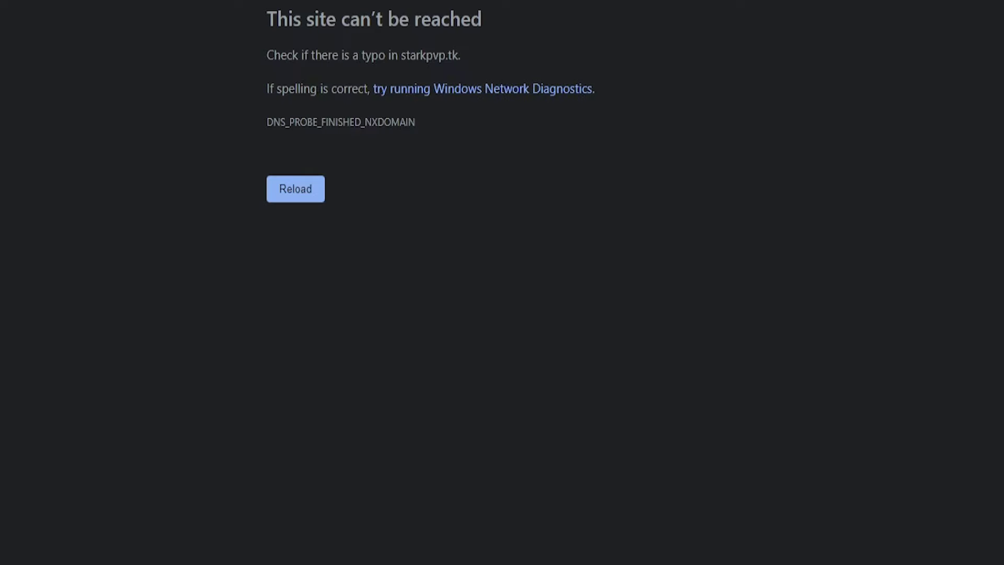
pyautogui.hotkey('ctrl', 'w')
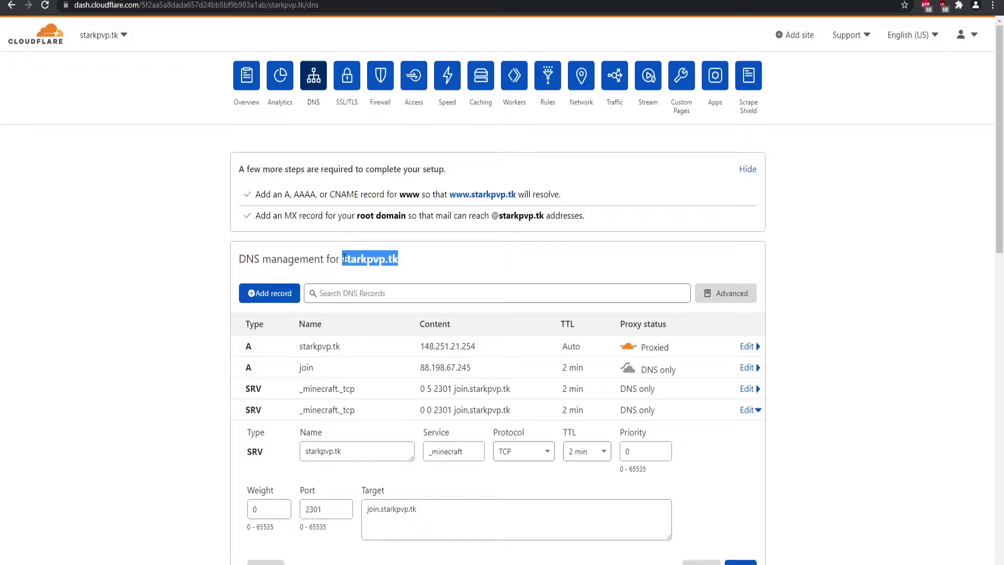
pyautogui.rightClick(357, 257)
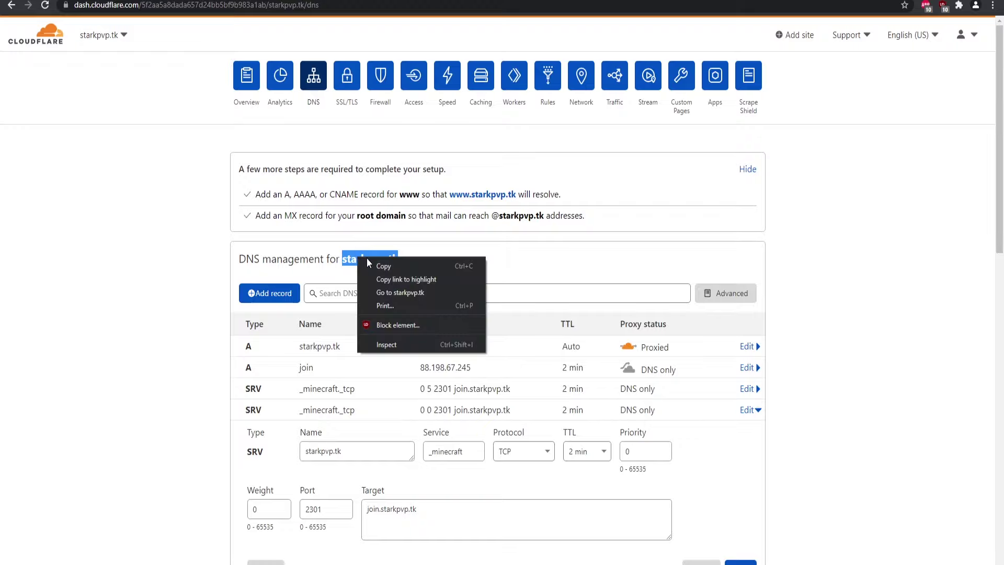
# Revisit starkpvp.tk, confirm the 'Website is now active!' page loads, then close it.
pyautogui.click(410, 300)
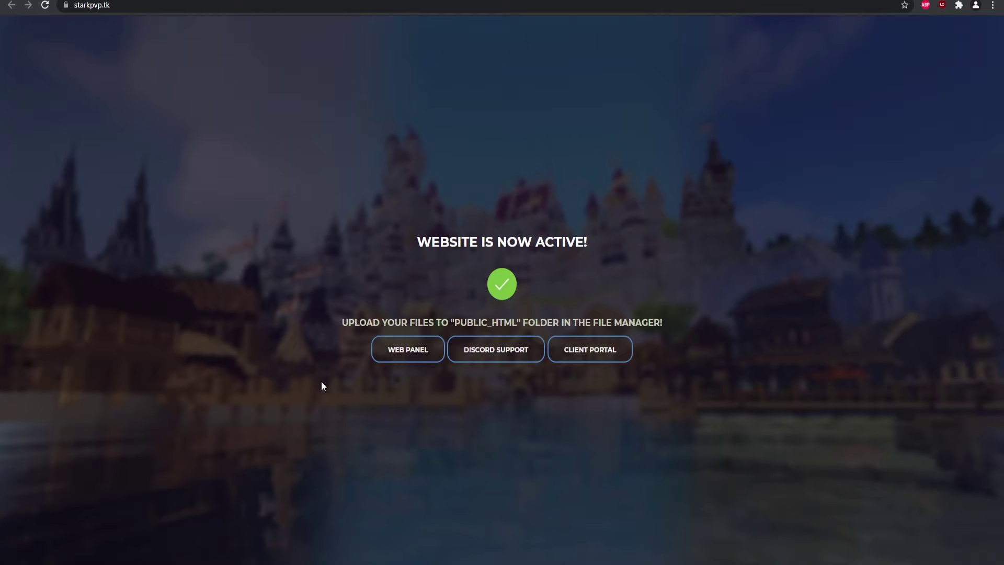
pyautogui.hotkey('ctrl', 'w')
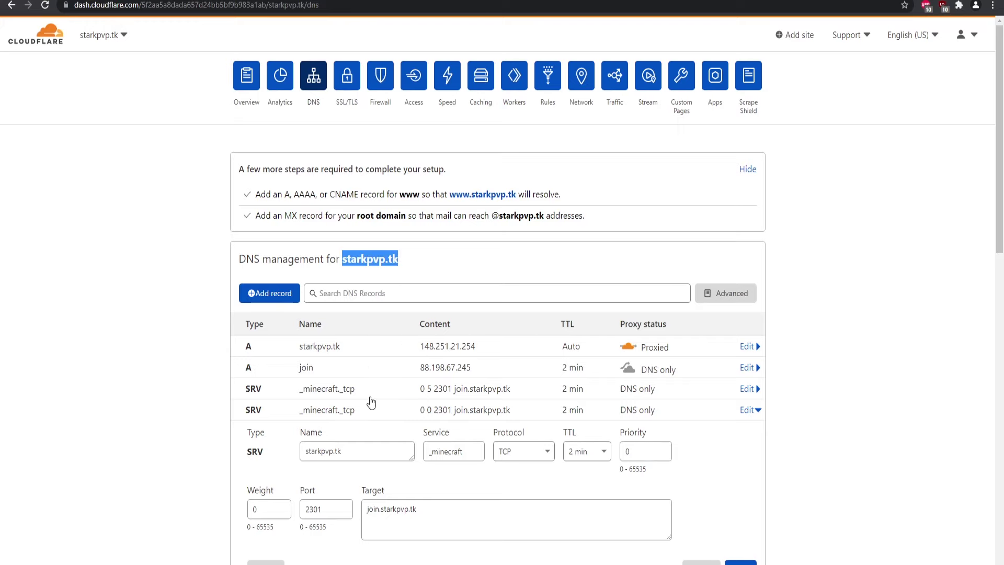
# Refresh the Minecraft server list and check the Stark-PvP server entry without changing it.
pyautogui.hotkey('alt', 'Tab')
pyautogui.click(684, 523)
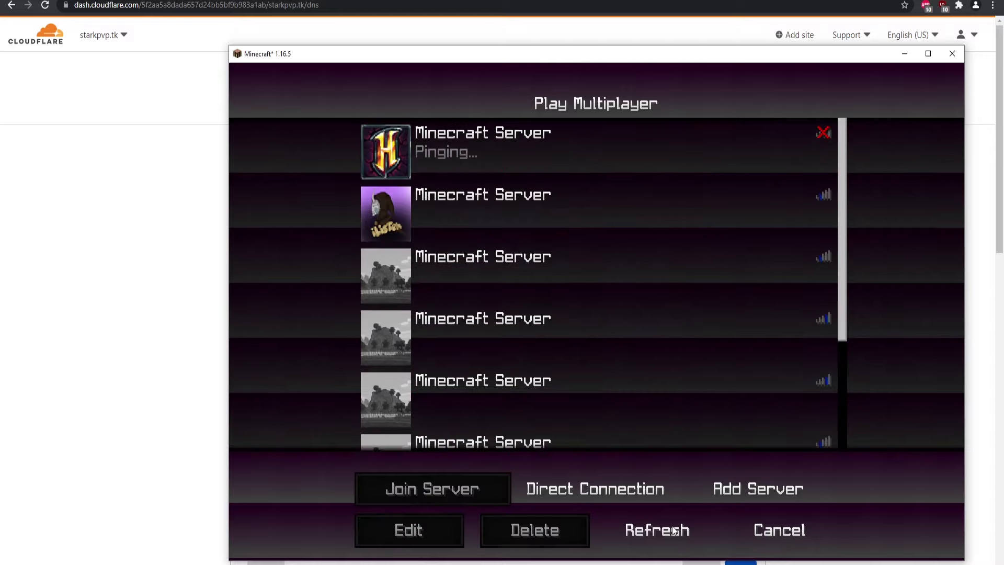
pyautogui.click(592, 307)
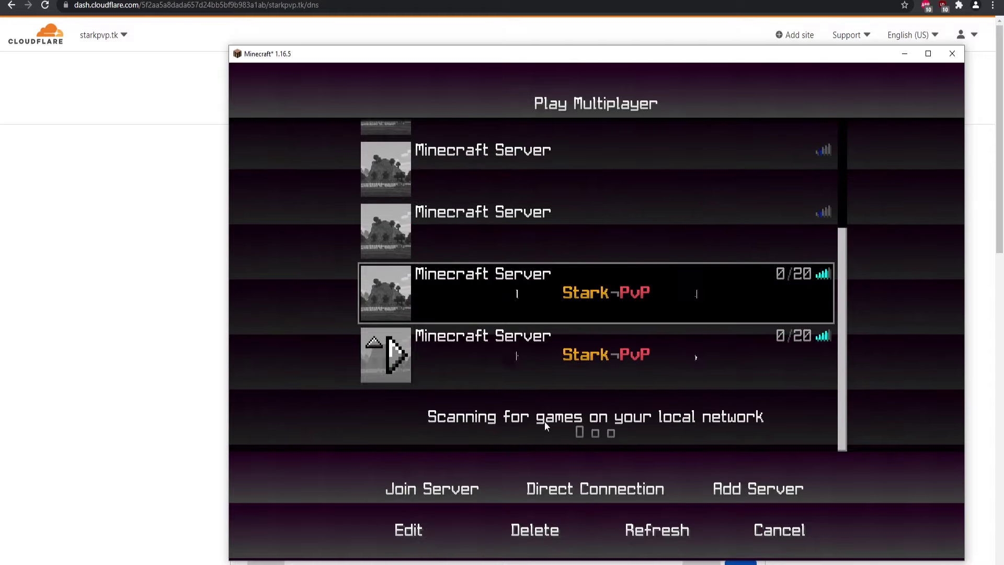
pyautogui.click(414, 530)
pyautogui.click(527, 437)
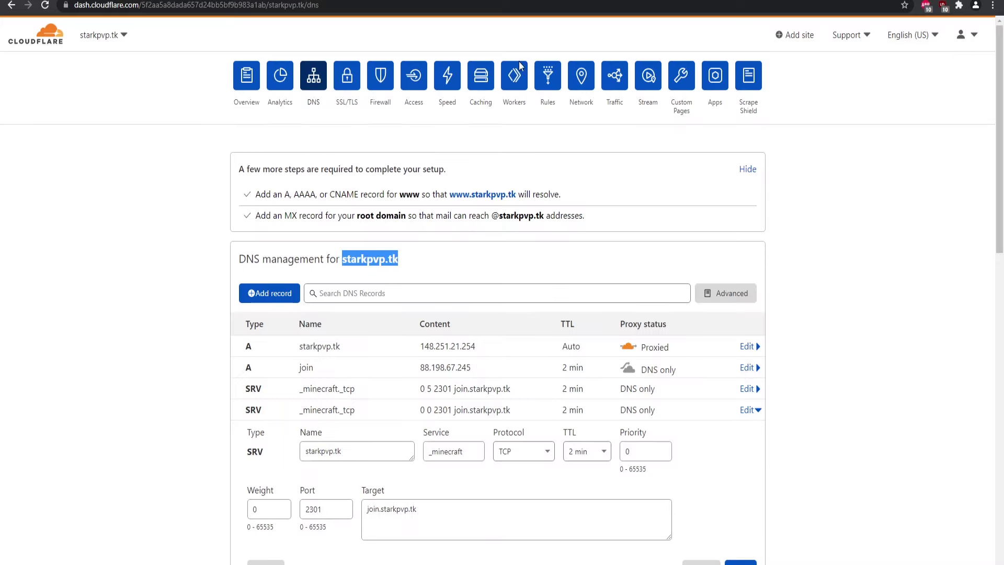
pyautogui.hotkey('alt', 'Tab')
# Review the Cloudflare DNS records, glance back at Minecraft, then return to the DNS page.
pyautogui.scroll(-3, 350, 314)
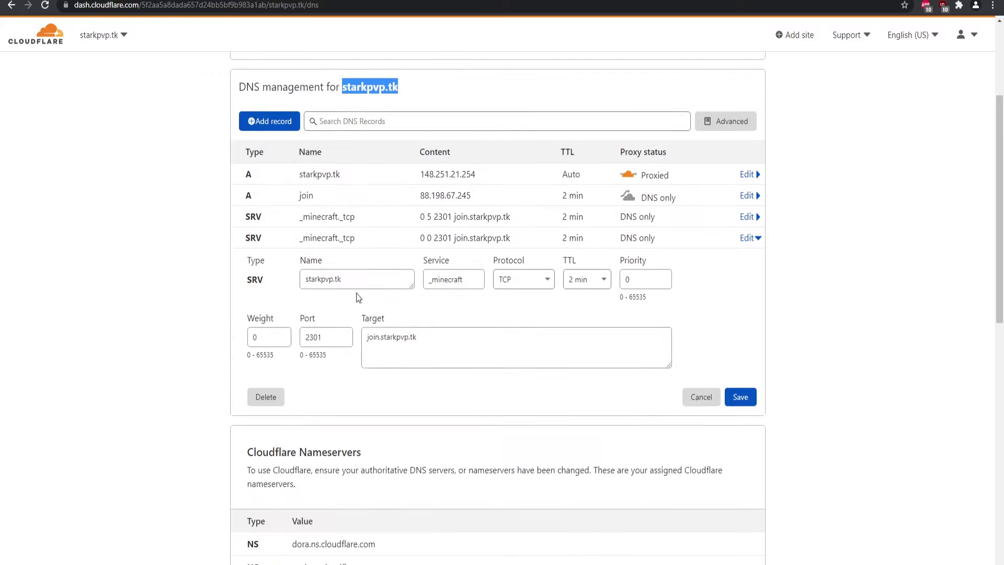
pyautogui.scroll(2, 358, 297)
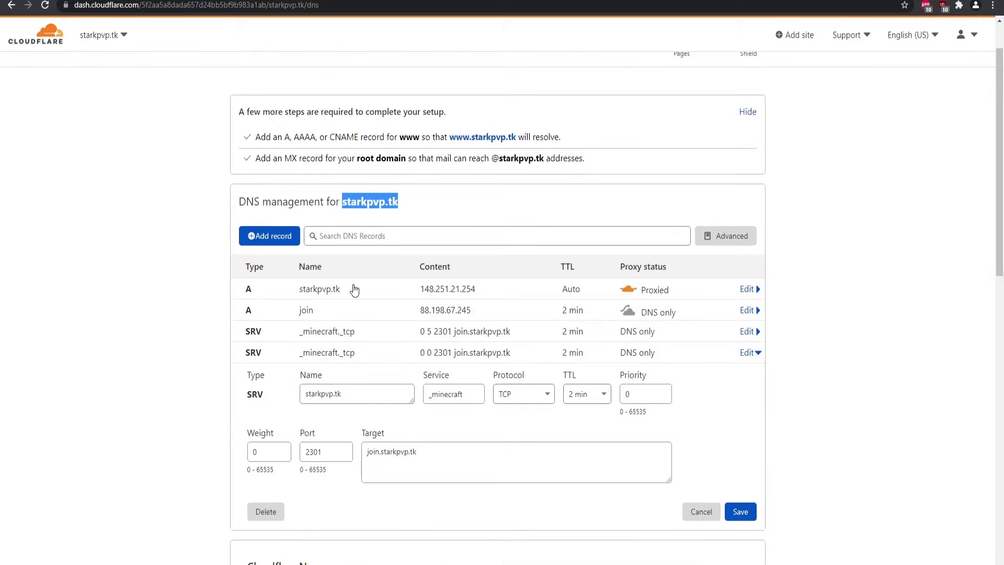
pyautogui.hotkey('alt', 'Tab')
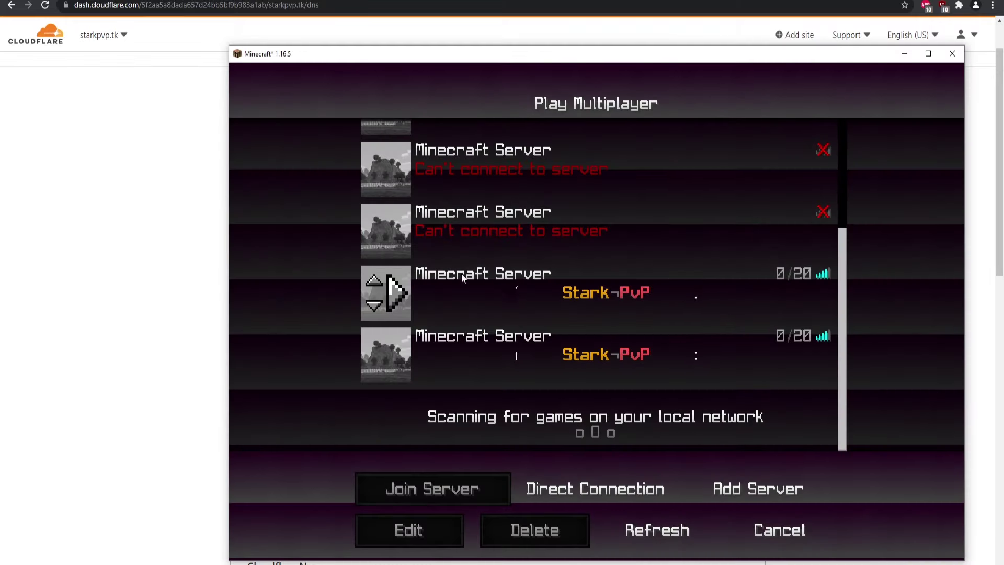
pyautogui.click(102, 186)
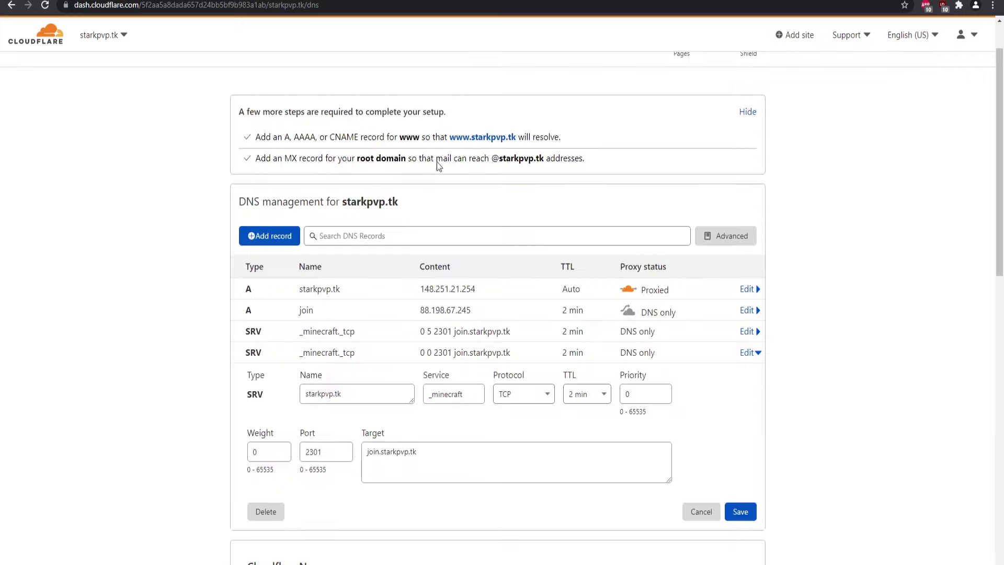